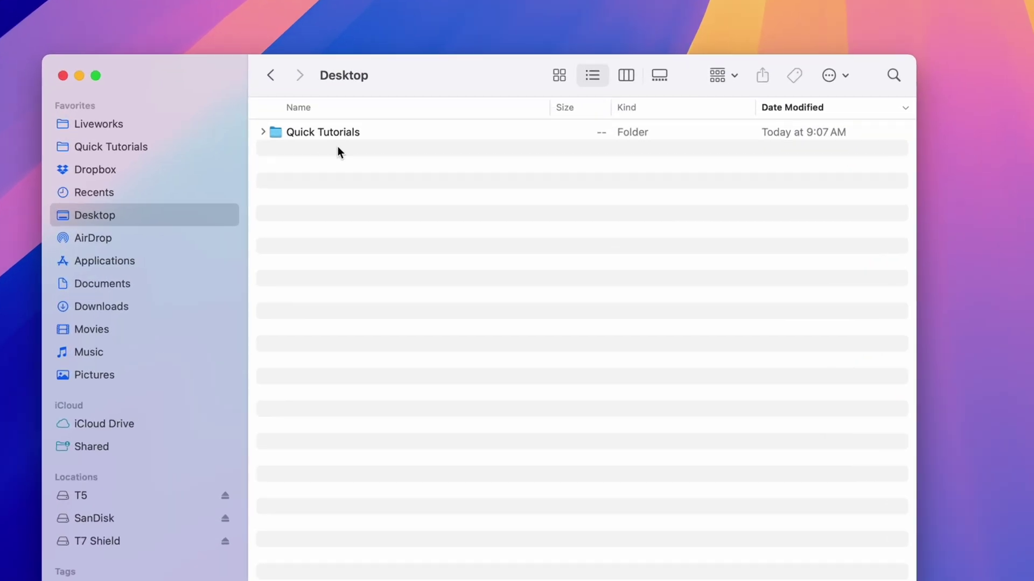
- Browse the Quick Tutorials folder in column view, checking the B-roll, Drone, Gimbal and GoPro subfolders under Day 1, Cam 1
key(super+3)
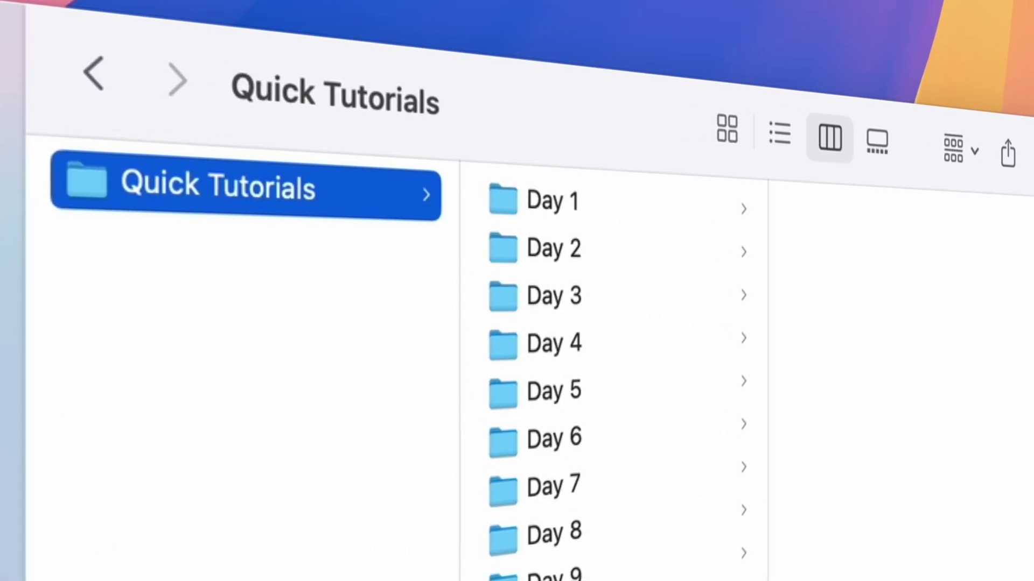
key(Right)
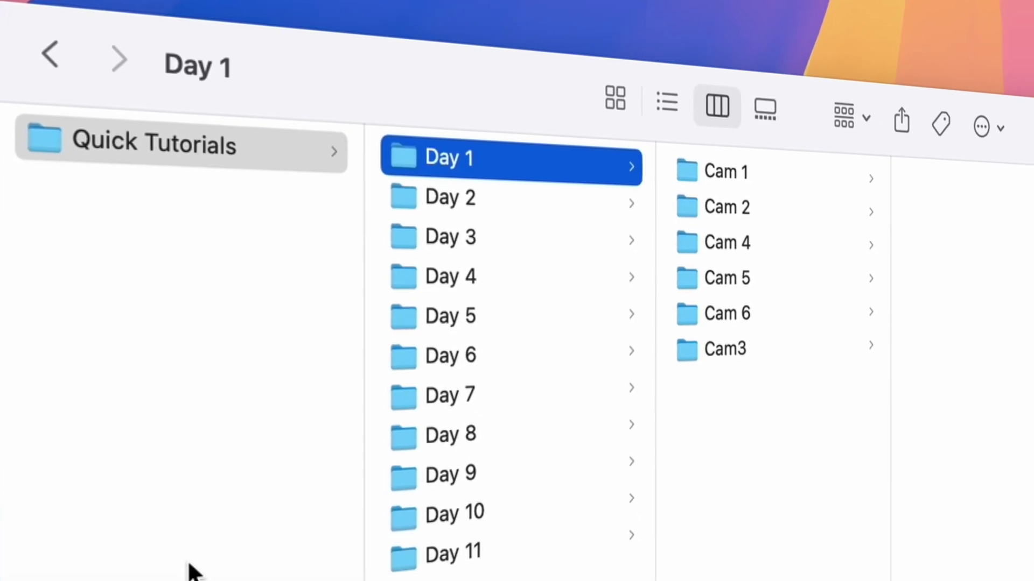
key(Right)
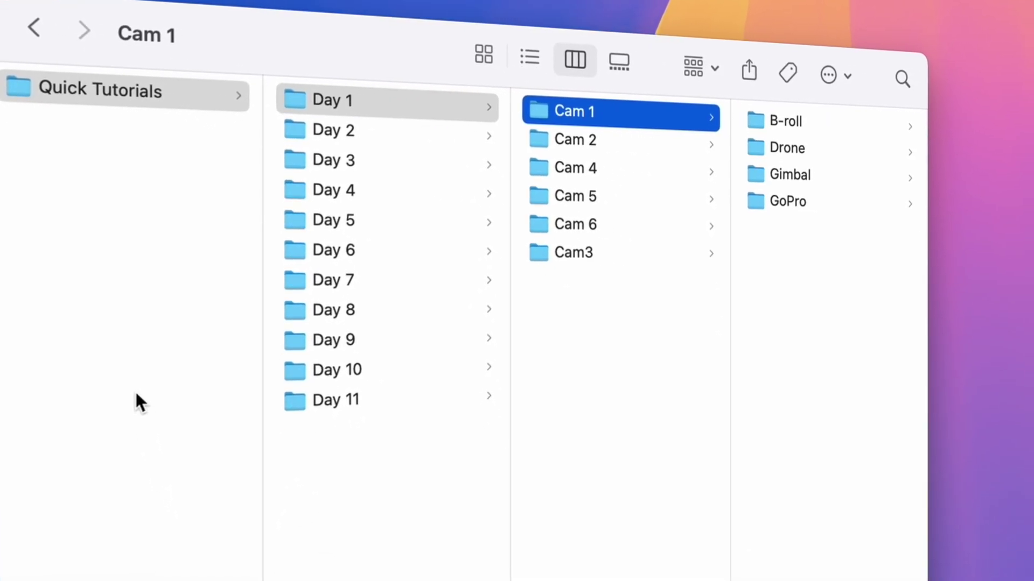
key(Right)
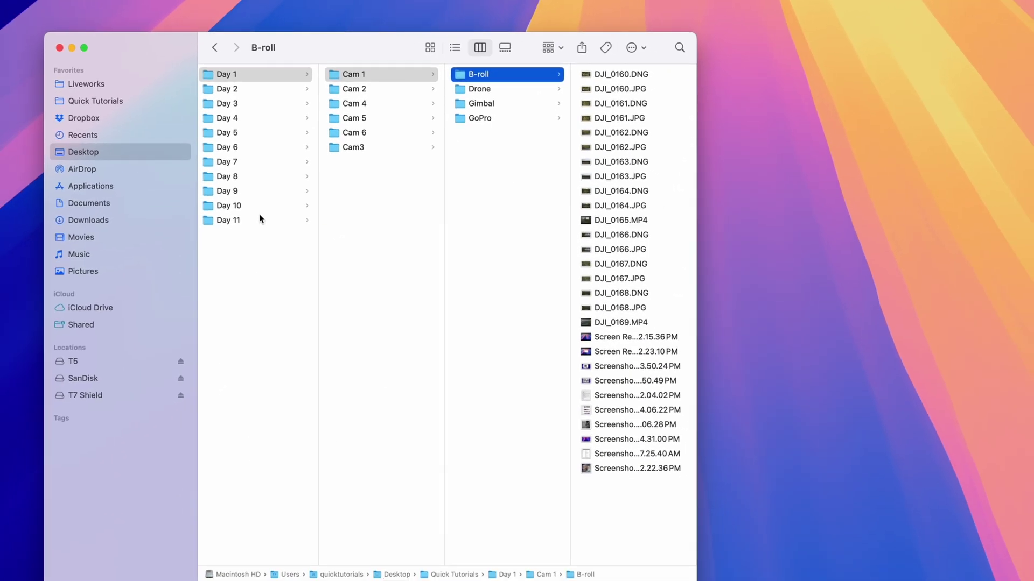
key(Down)
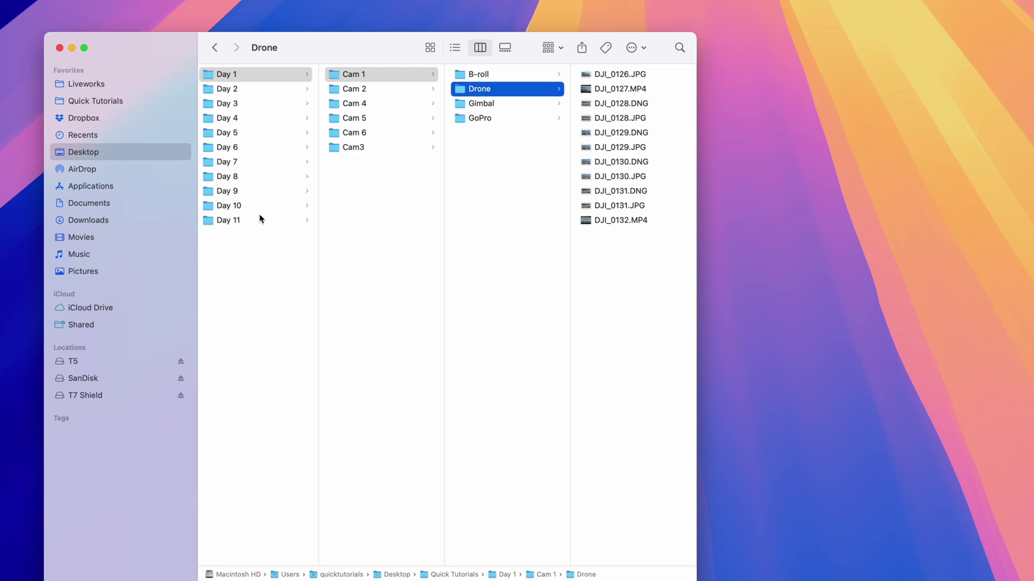
key(Down)
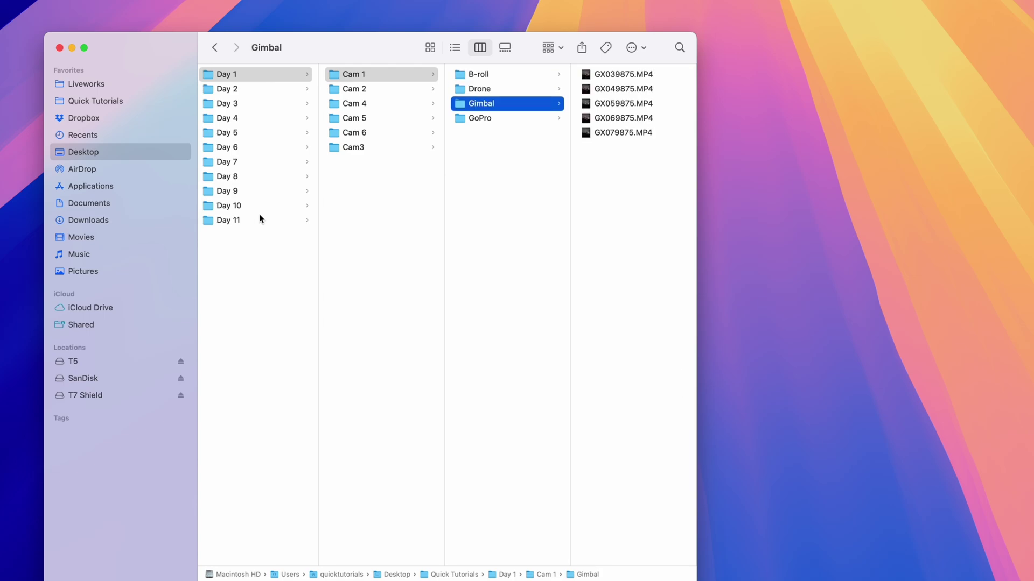
key(Down)
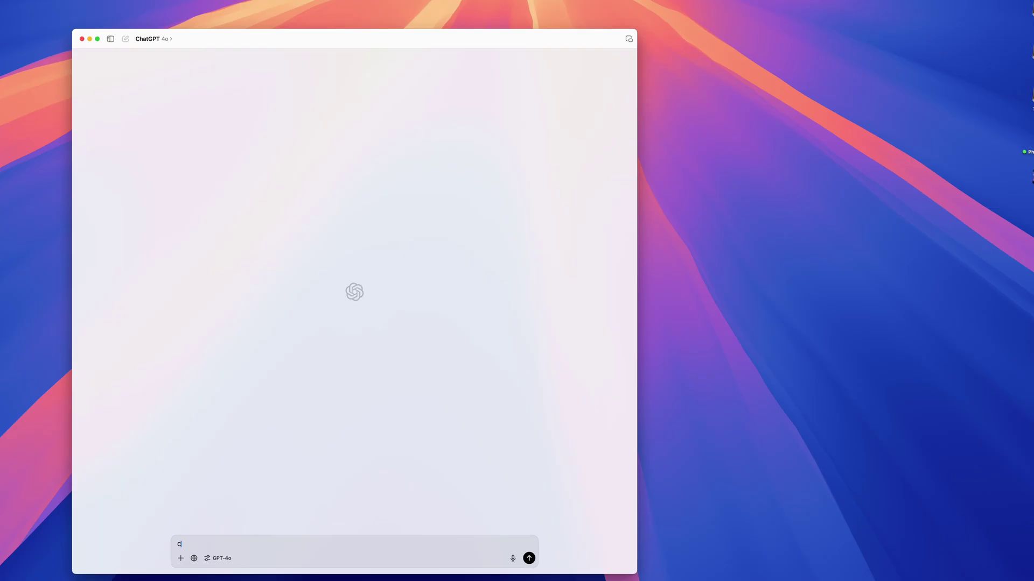
- Ask ChatGPT for a shell script that copies still images from all subfolders into a neighbouring "PHOTO_" folder, replicating the full folder structure
text(Create a shell s)
text(cript hat i)
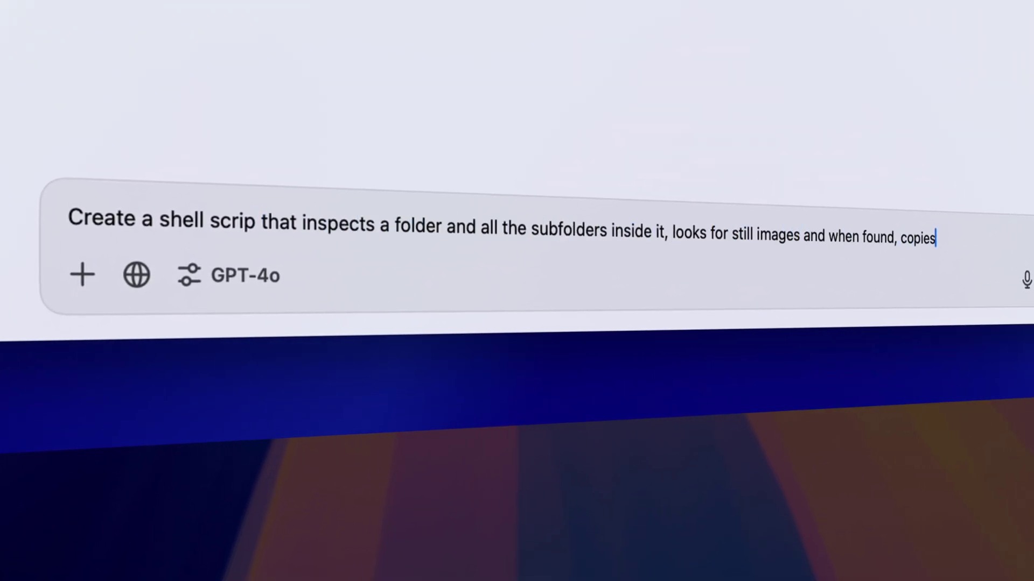
text(ies those still images to a separate destination folde)
text( name, and it will replicate the full folder structure including all subfolders.)
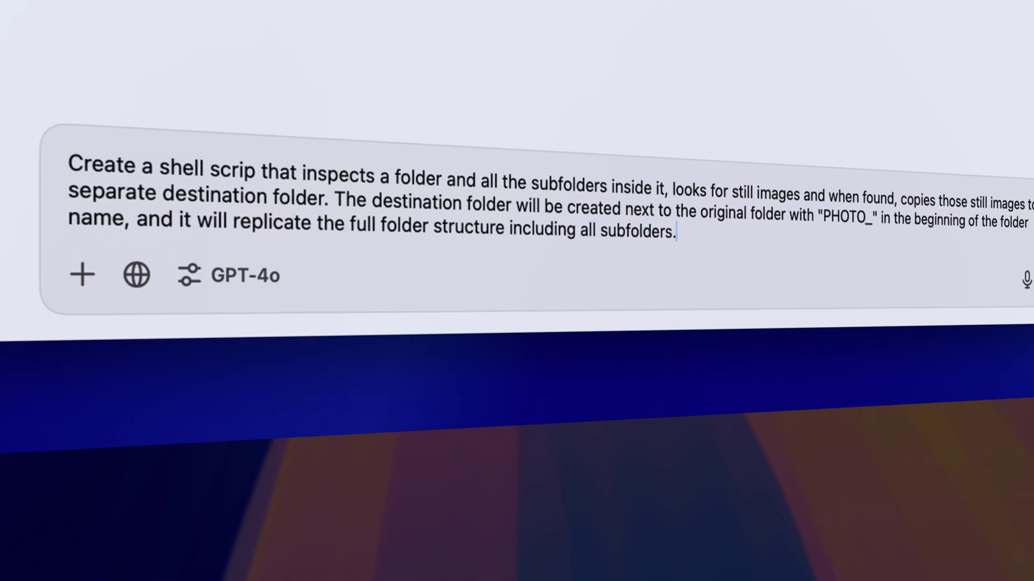
key(Return)
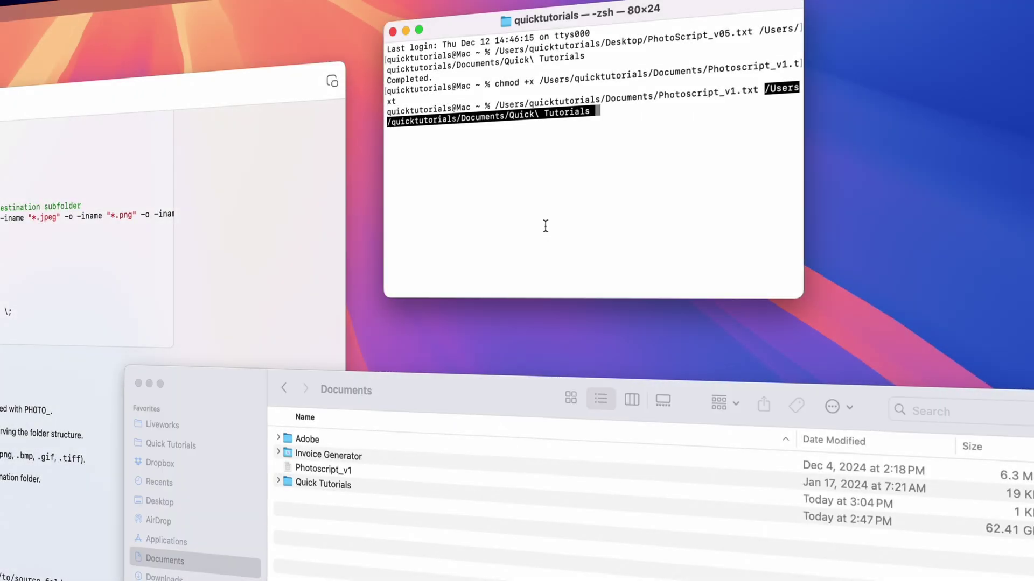
- Run Photoscript_v1 on the Quick Tutorials folder in Terminal and inspect the PHOTO_Quick Tutorials subfolders in column view in Finder
key(Return)
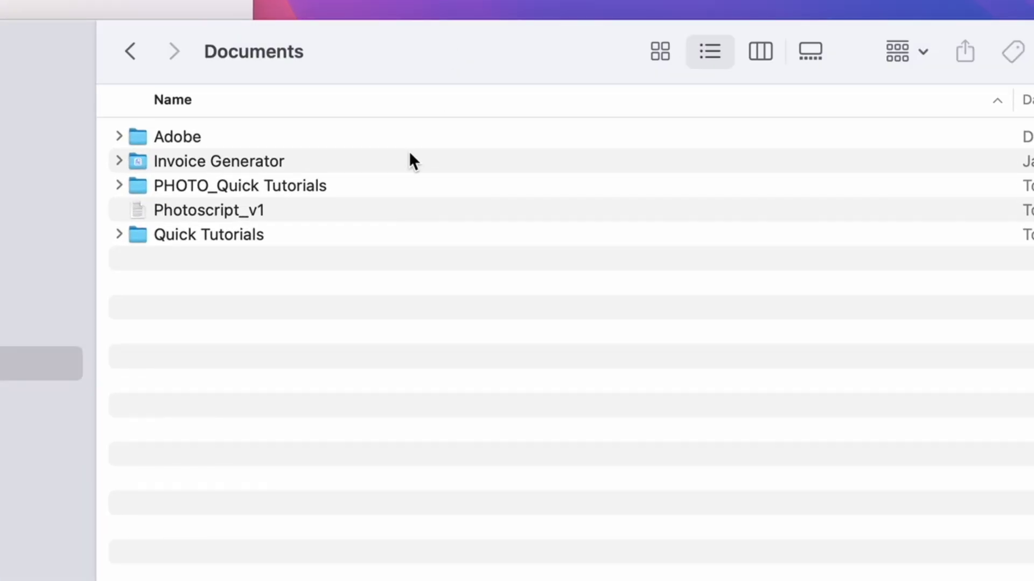
click(458, 469)
key(super+3)
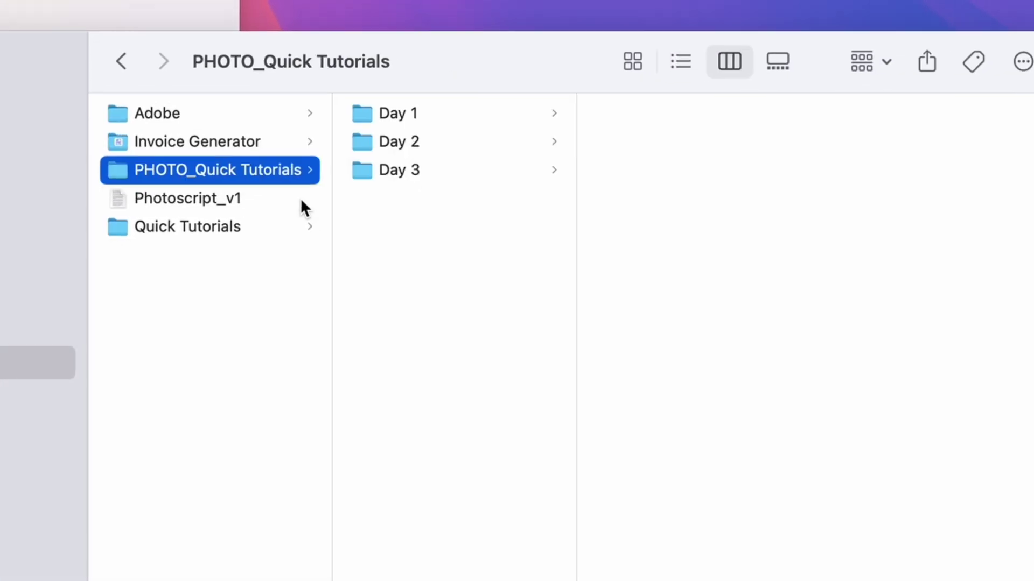
key(Right)
key(Right)
key(Right)
key(Down)
key(Down)
key(Down)
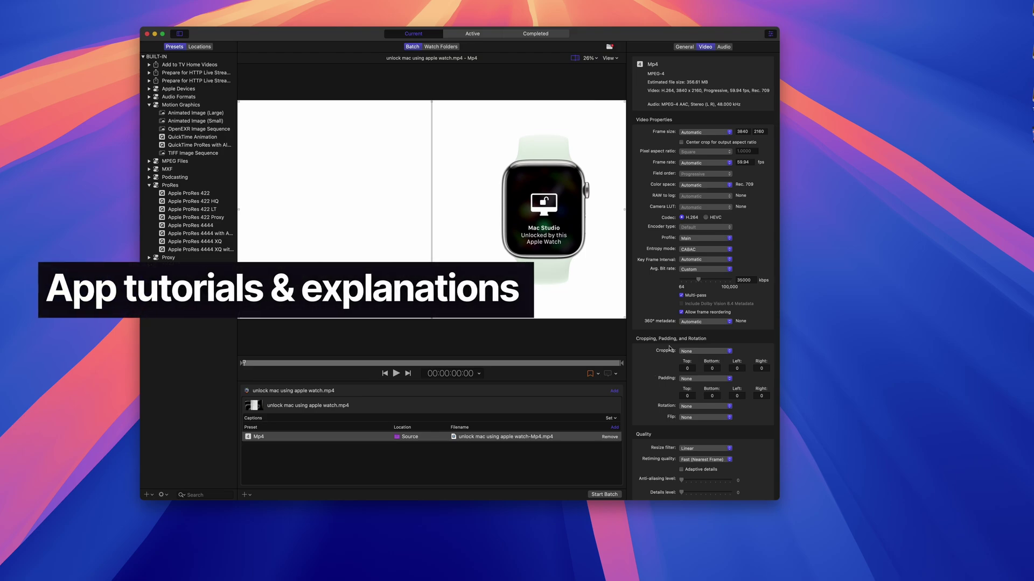
- Look at the Entropy mode options in Compressor, keep CABAC, and ask ChatGPT what choosing between CABAC and CAVLC does for Mp4 compression
click(729, 249)
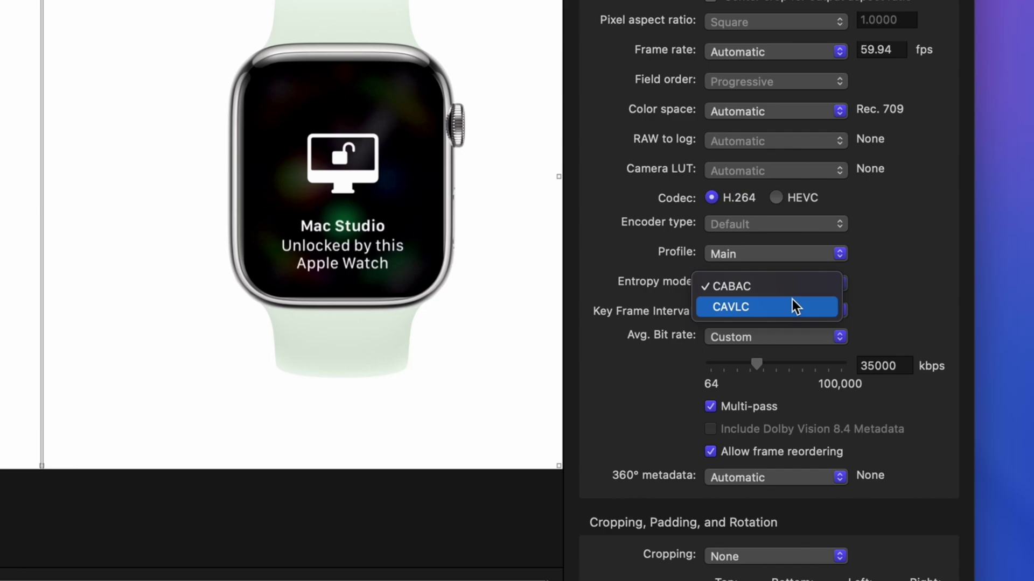
click(794, 288)
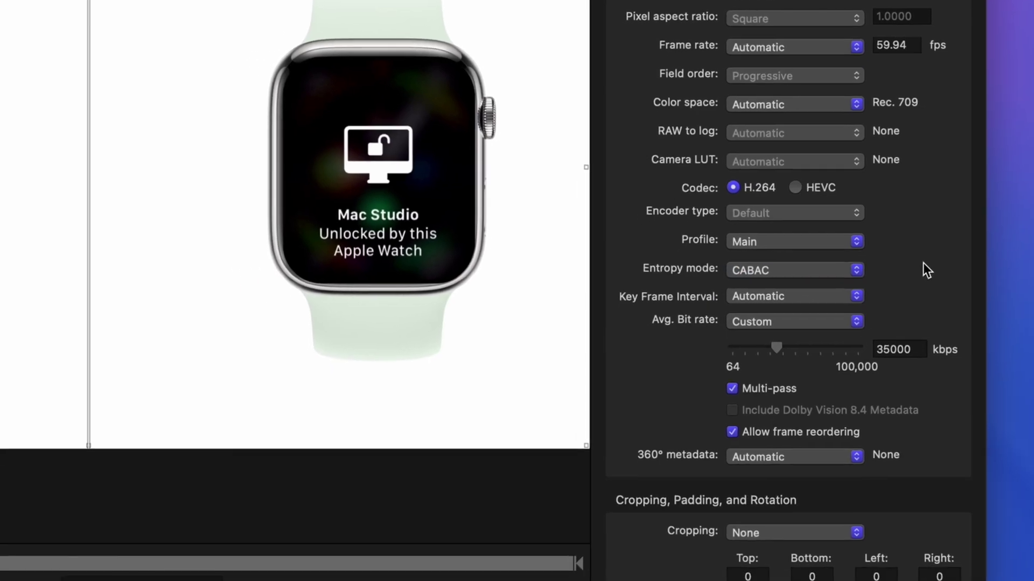
key(super+Tab)
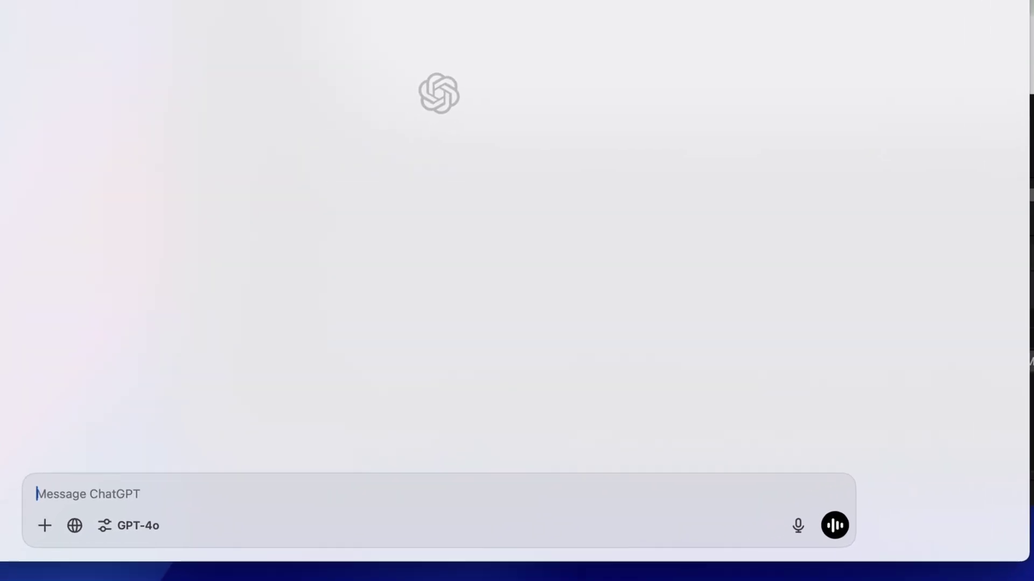
text(Mp4 compress)
text(ion in Apple's Compressor offers an entropy mode and lets you choose between CABAC and CAVLC. What does that do?)
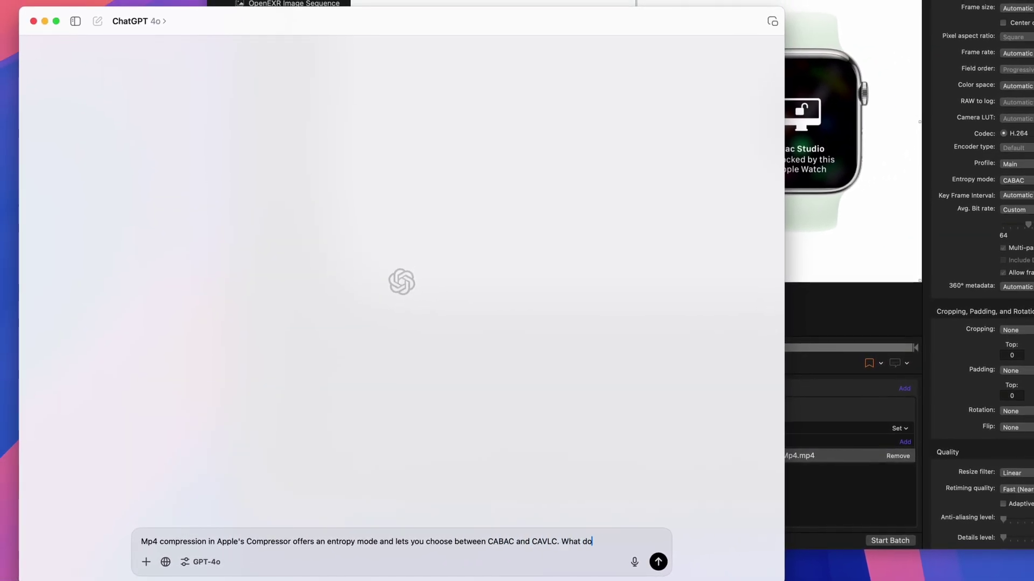
key(Return)
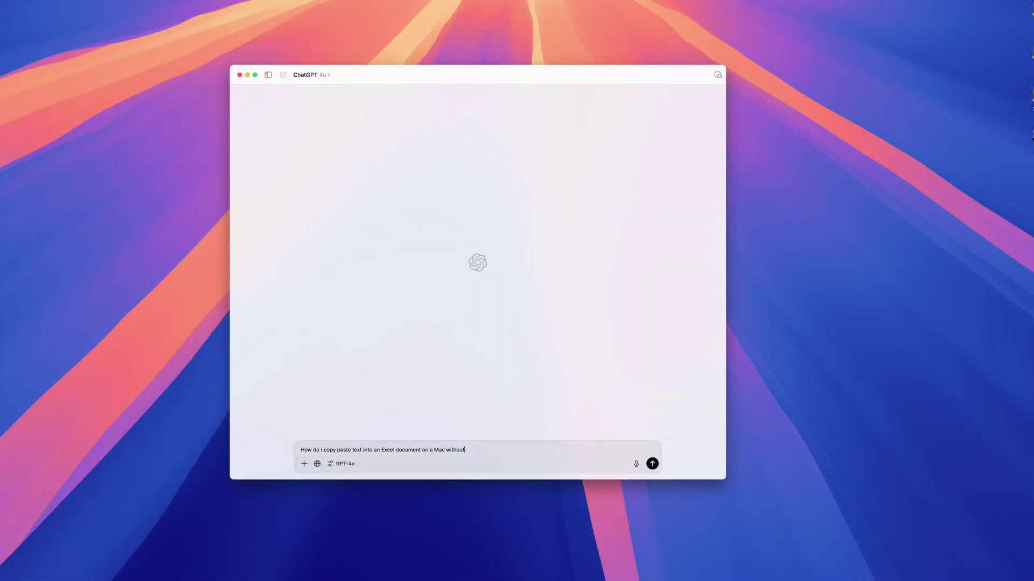
- Ask ChatGPT how to copy and paste text into an Excel document on a Mac without changing the formatting
text(anging the formatting?)
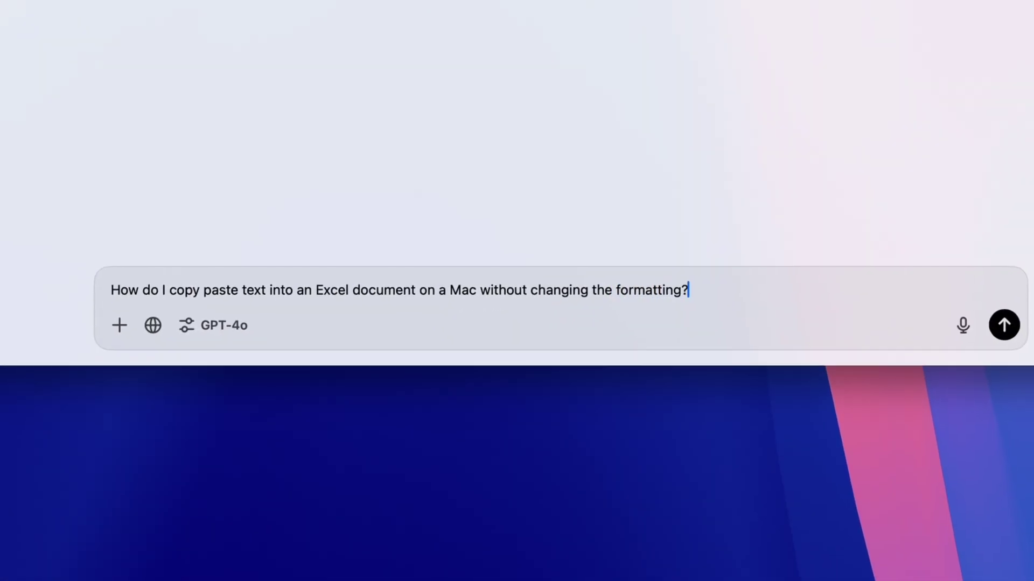
key(Return)
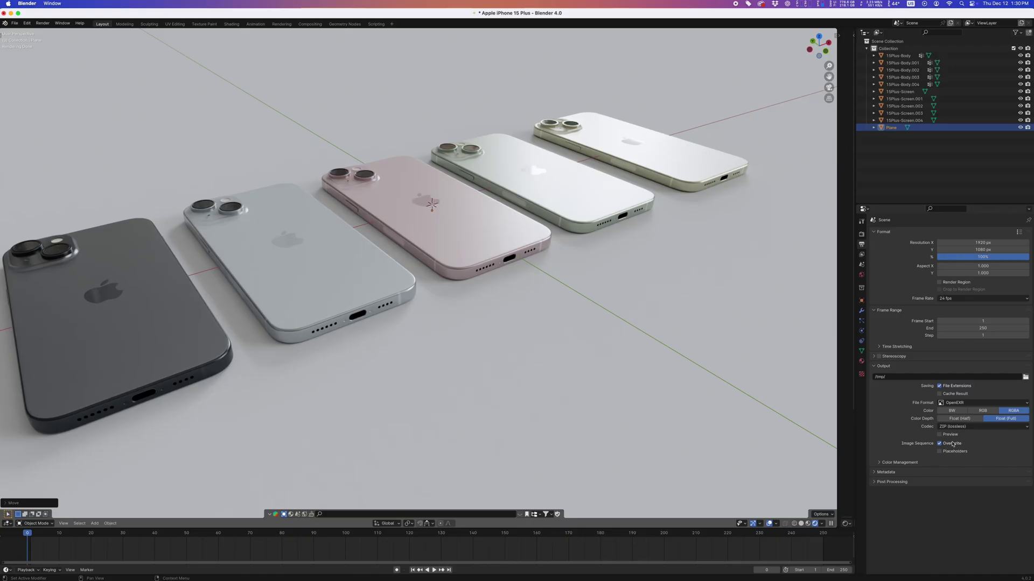
- Check the OpenEXR codec options in Blender, keep ZIP (lossless), and ask ChatGPT how the codecs differ and which is best for video
click(987, 430)
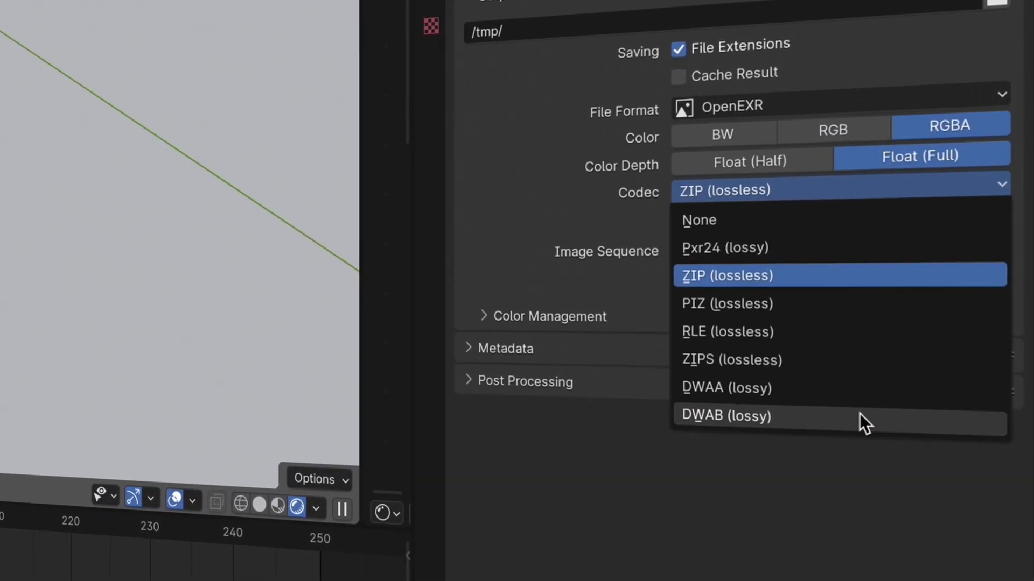
click(867, 273)
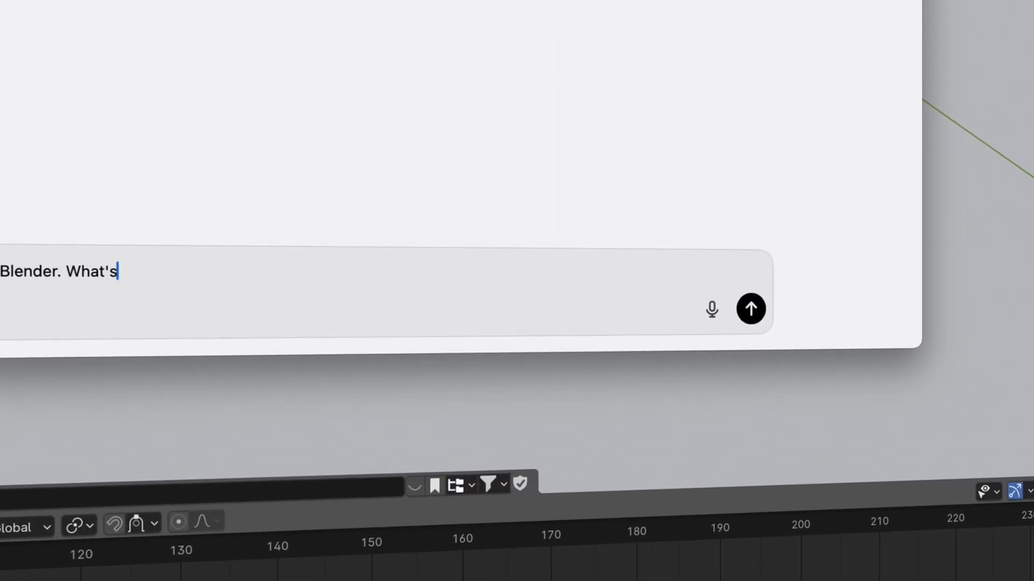
text(the difference between all the different codecs, and what's the best option to)
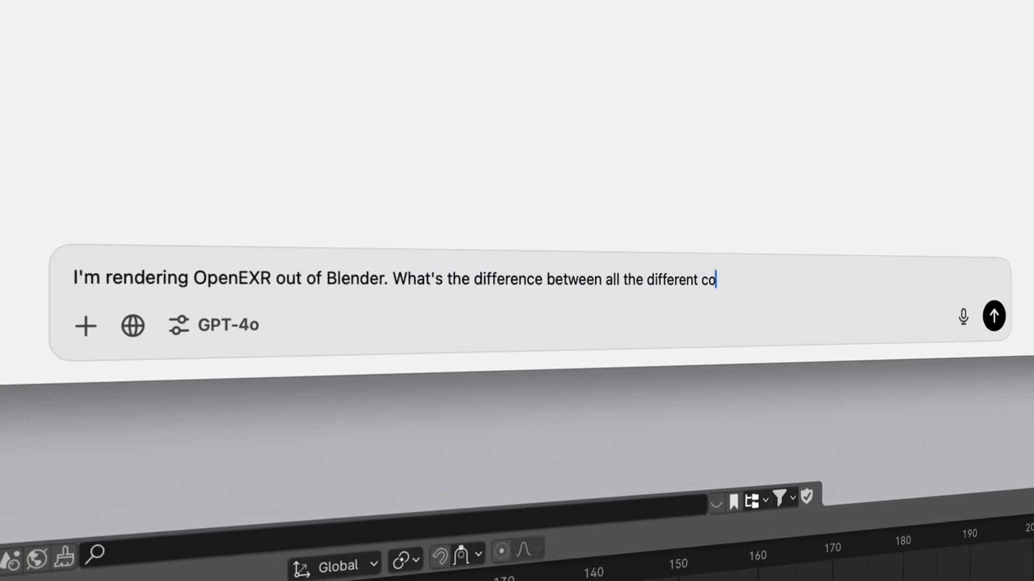
text( use for video e)
key(Return)
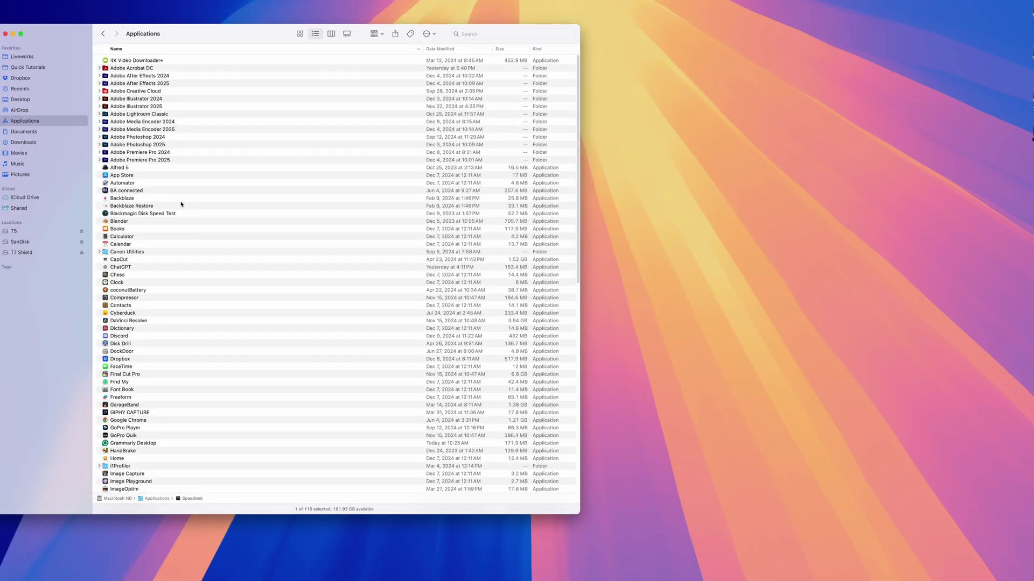
- Open BA connected and select the Node.js option under Single Zone for a new presentation
click(184, 193)
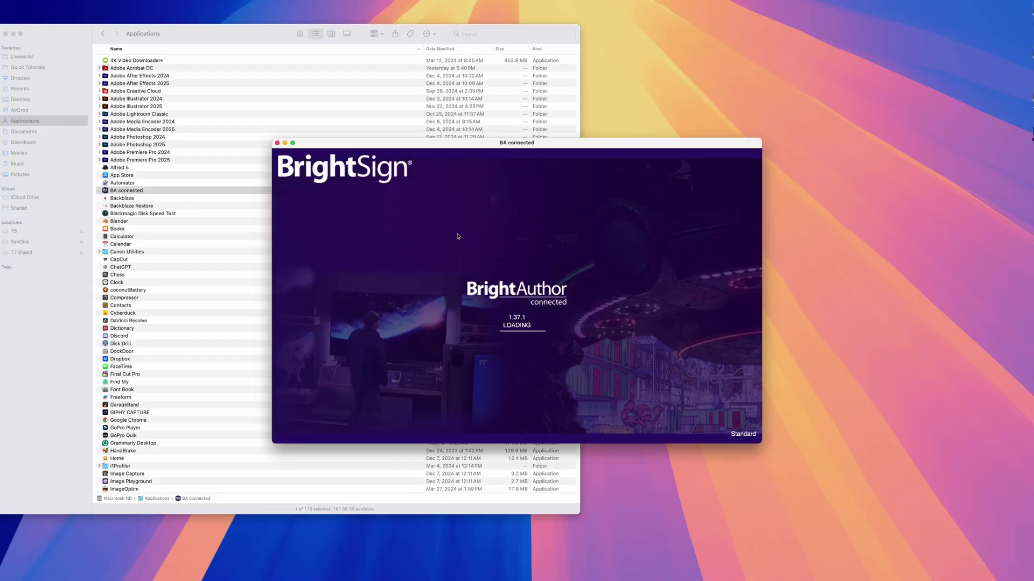
click(520, 168)
click(498, 186)
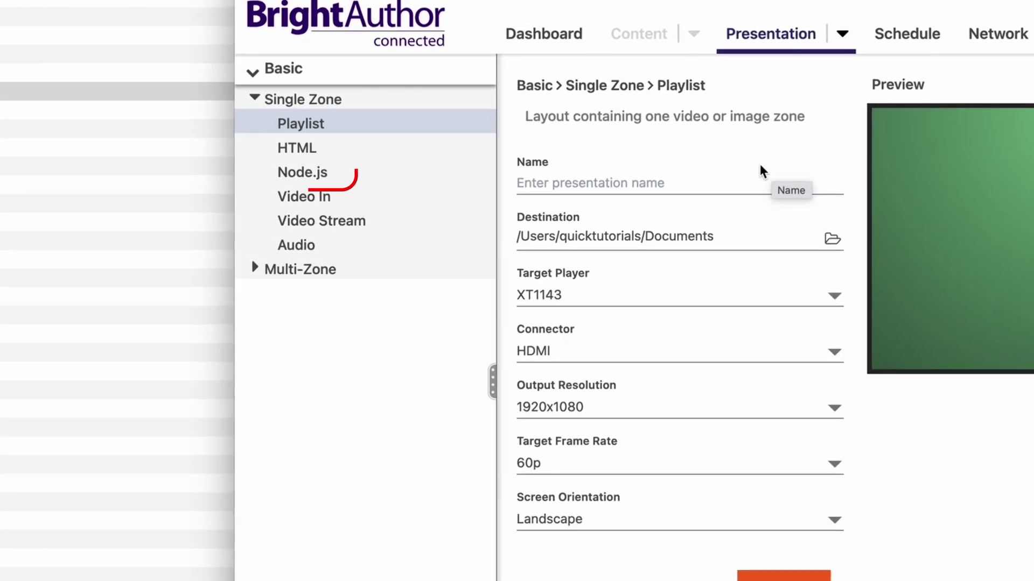
click(319, 172)
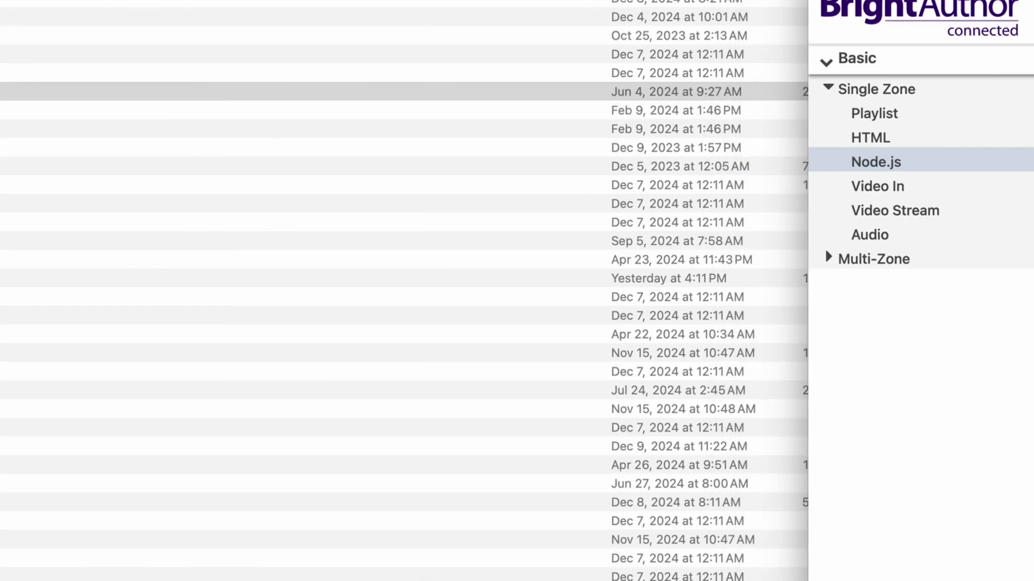
- Ask ChatGPT what Node.js means under the Single zone presentation options in BrightAuthor Connected
text(or)
text( Connected what does Node.js mean under the Single zone presentation options?)
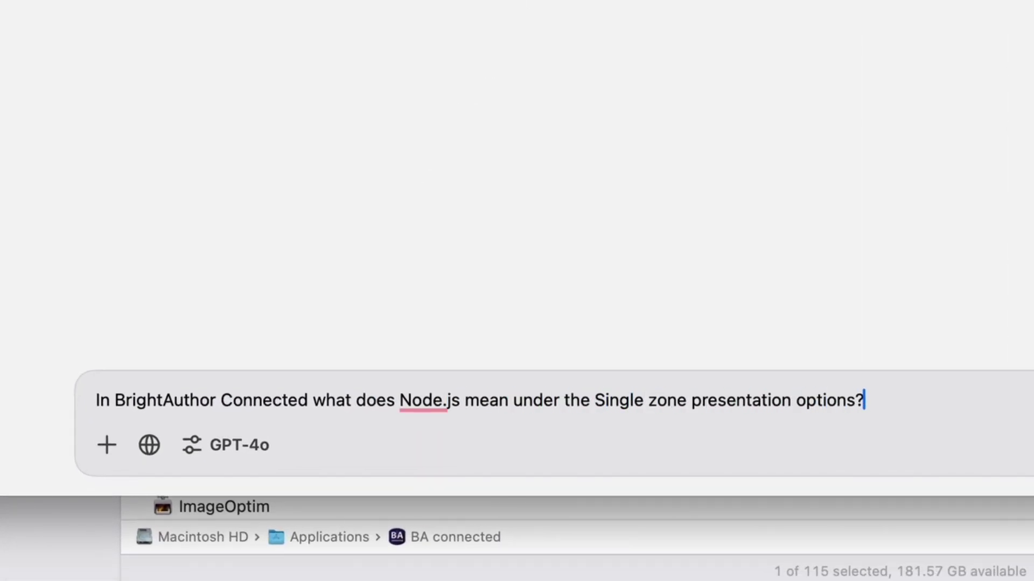
key(Return)
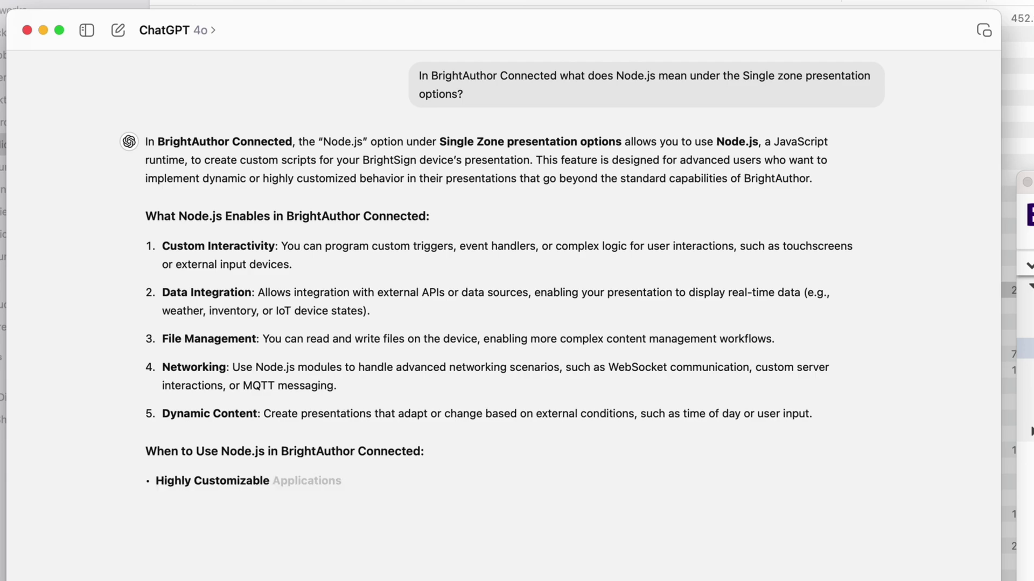
- Copy the time stamps of Interviews 1 to 3 from the note and ask ChatGPT for the total length of all the cuts
click(873, 263)
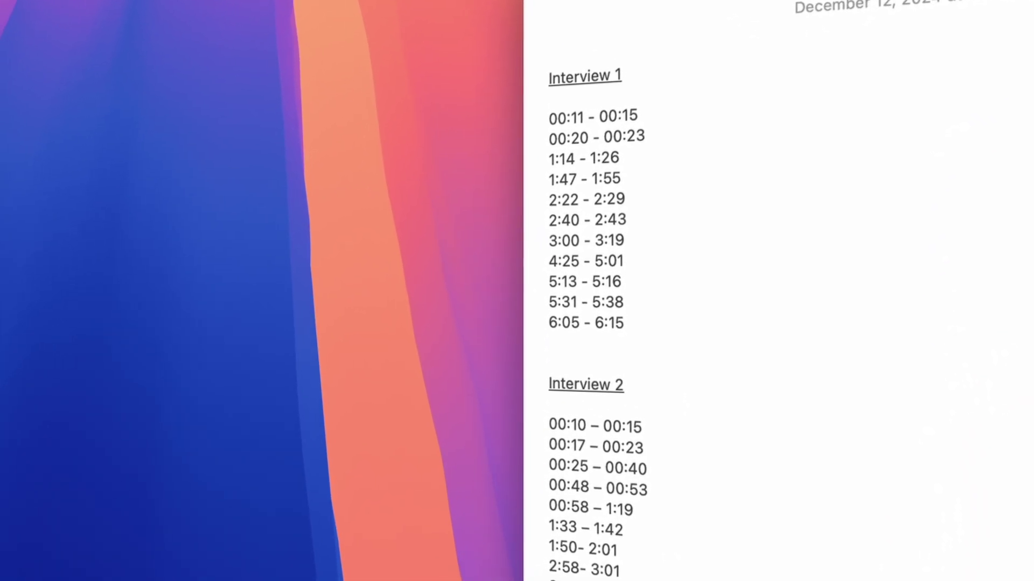
key(super+a)
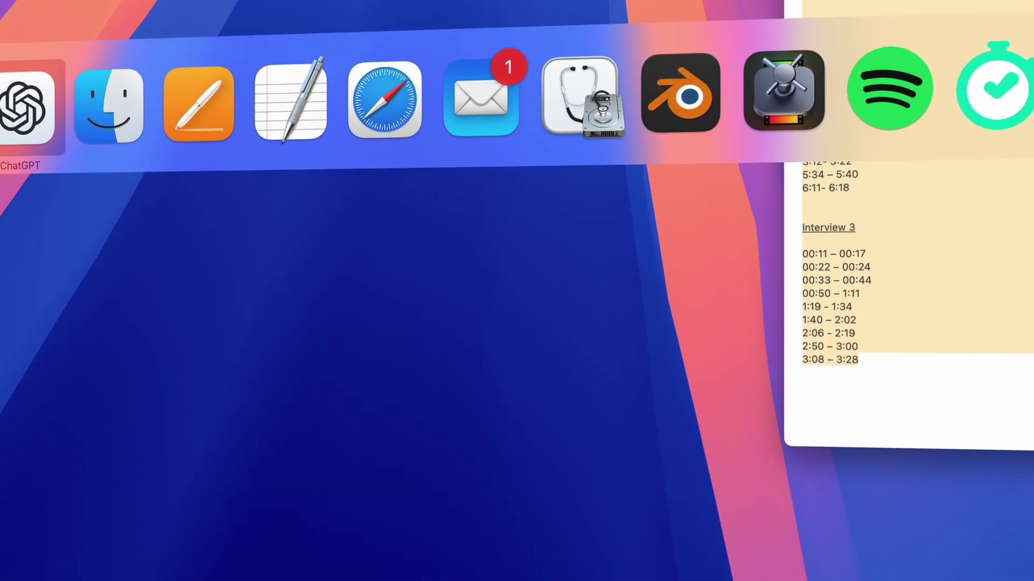
key(alt+space)
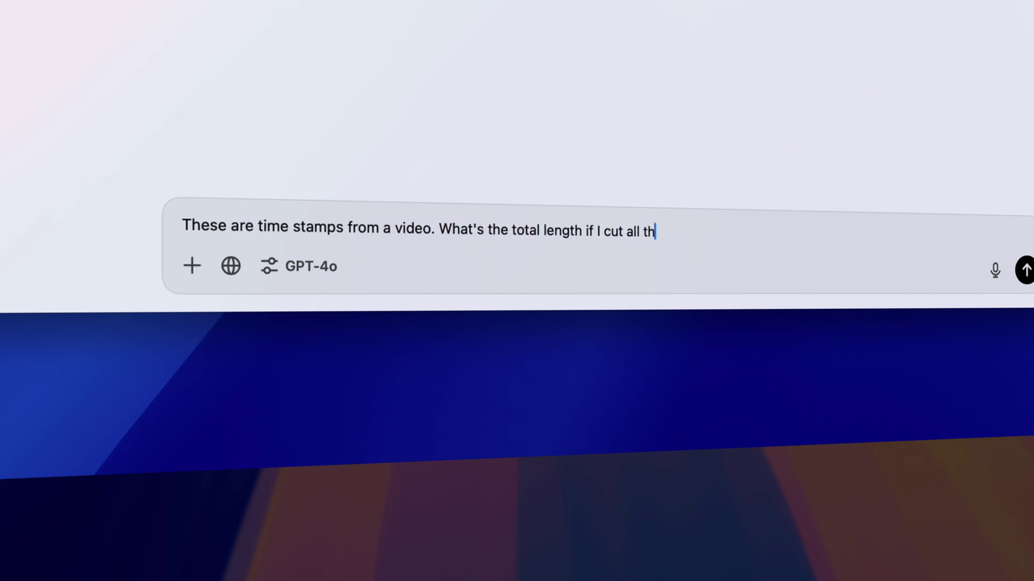
key(super+v)
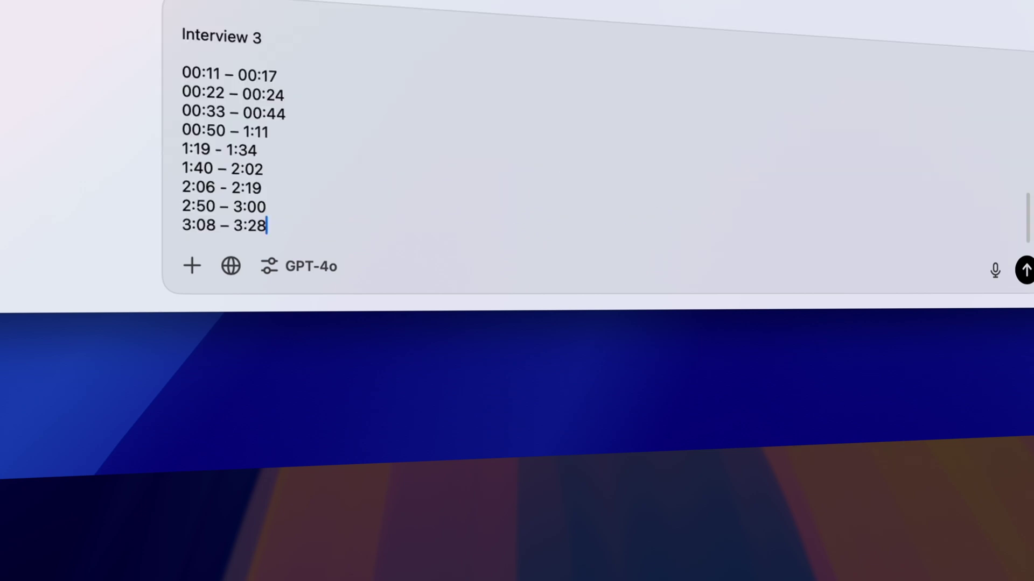
key(Return)
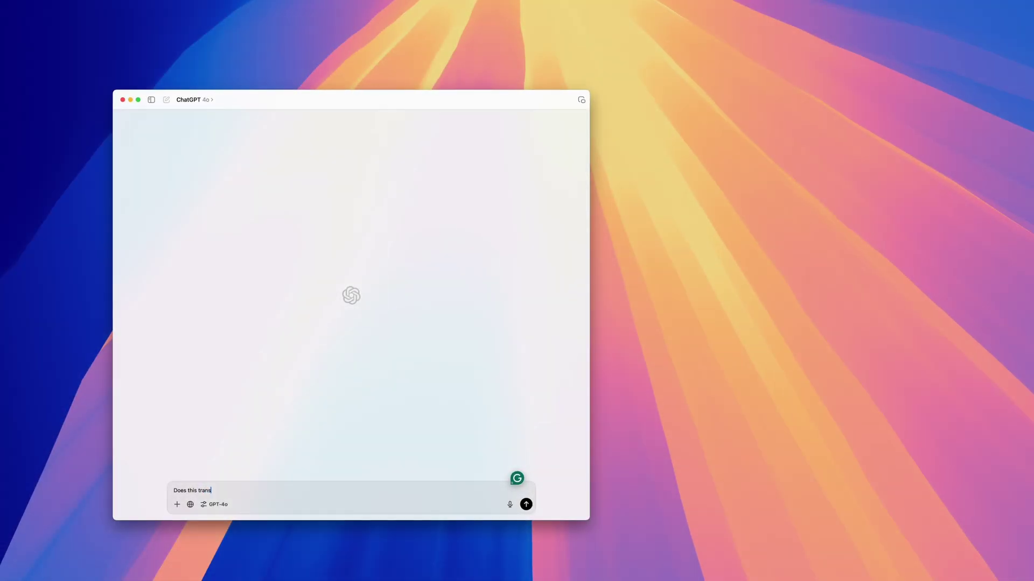
- Ask ChatGPT whether the translation "Zamów tutaj" makes sense as a CTA on a website
text(e sense? It's a CTA)
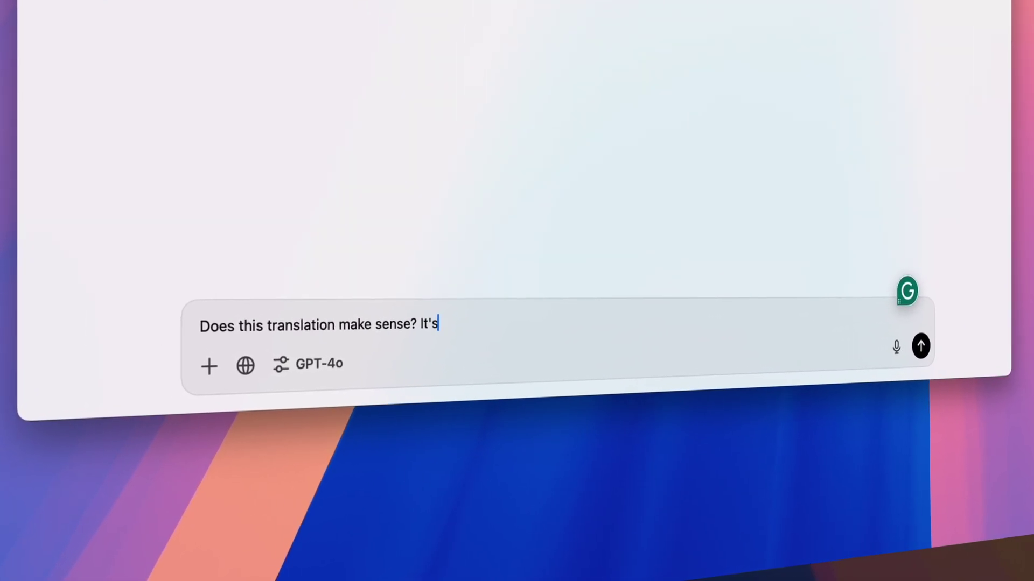
text( on a website.)
key(shift+Return)
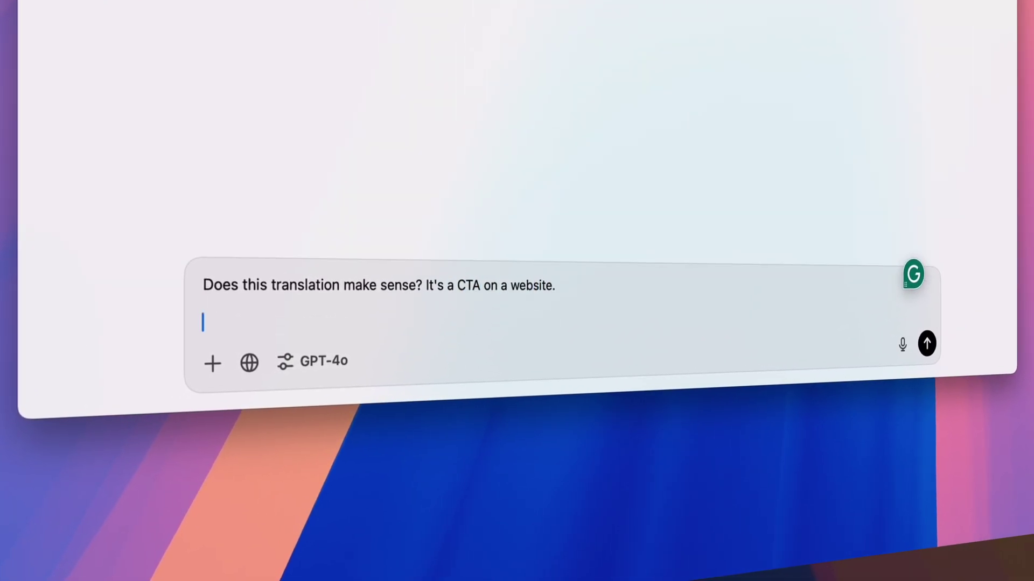
text("Zamów tutaj")
key(Return)
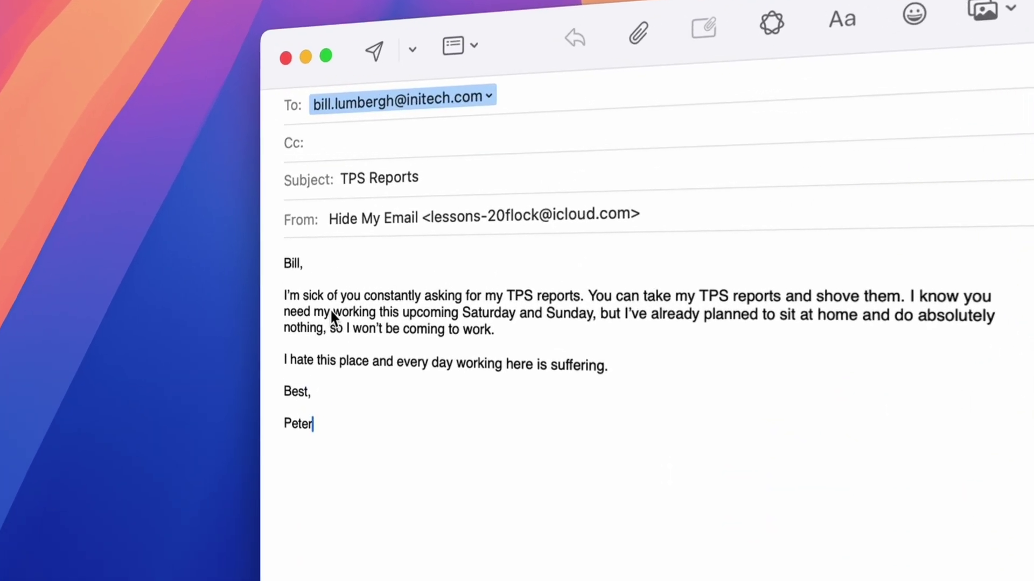
- Correct "need my working" to "need me working" in the body of the TPS Reports email
click(440, 208)
key(BackSpace)
text(e)
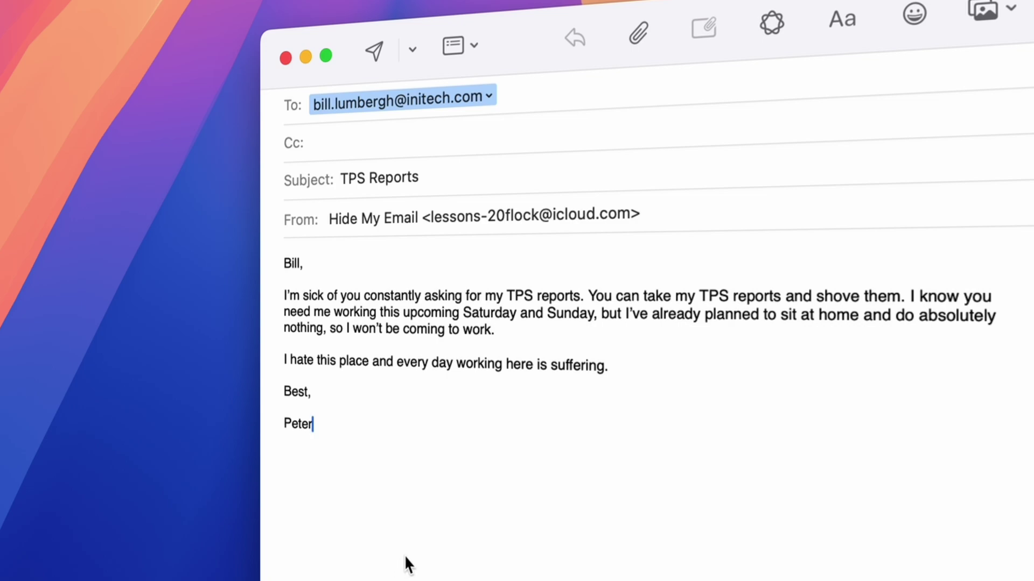
- Copy the whole email body into ChatGPT and ask it to make the email nice, polite, and professional
drag(404, 554, 198, 241)
key(alt+space)
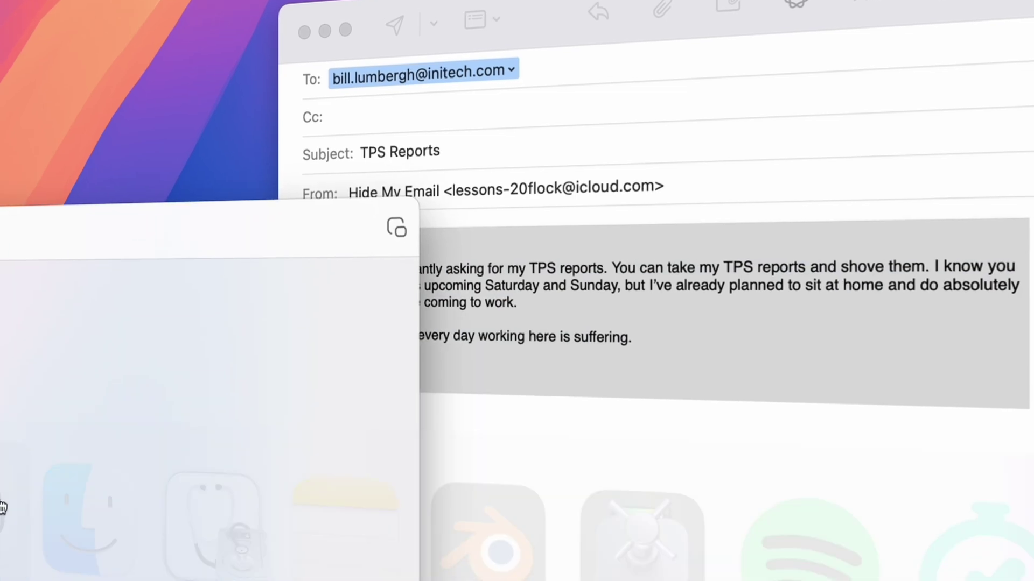
text(Can you take this email and make it nice, polite, and pr)
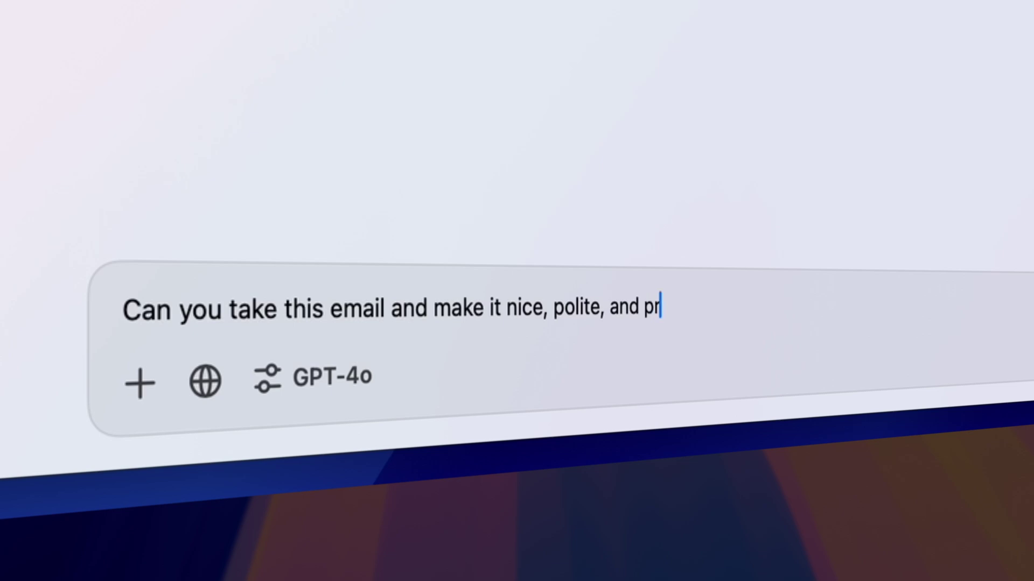
text(?)
key(shift+Return)
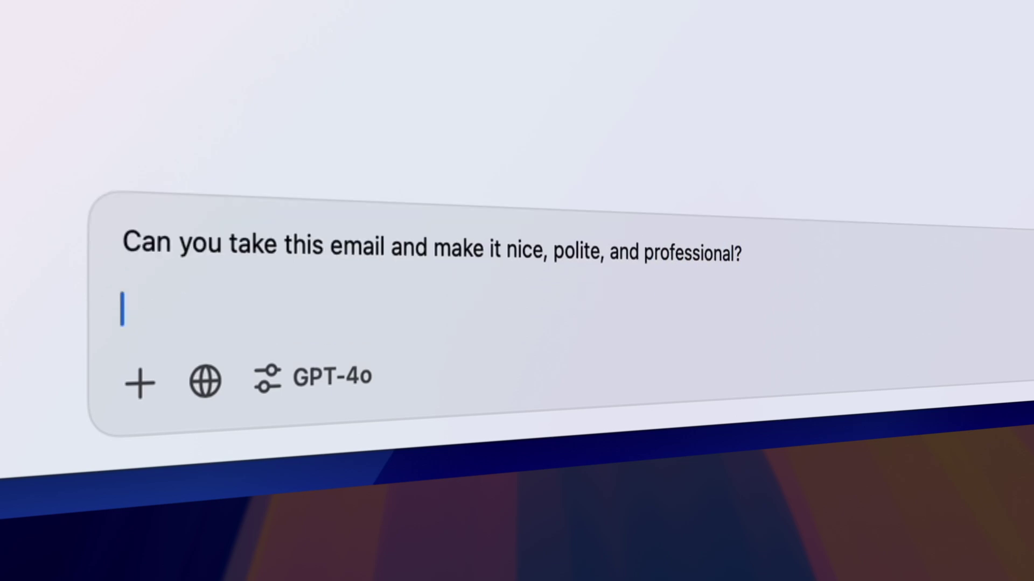
key(super+v)
key(Return)
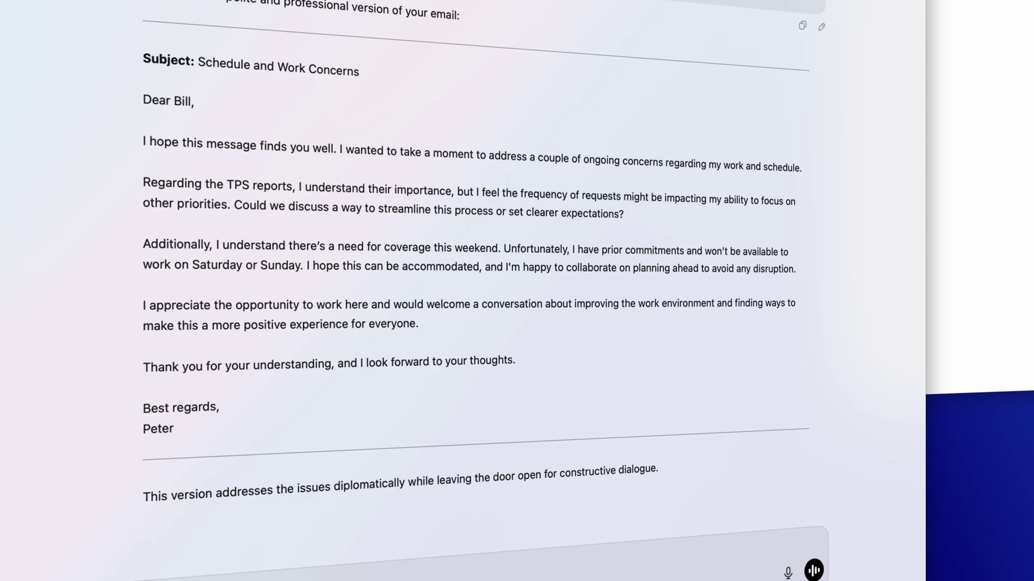
- Select the rewritten email and tell ChatGPT the language is too stiff, asking for a more conversational but still professional version
drag(196, 92, 321, 424)
text(The language is a little too stiff, )
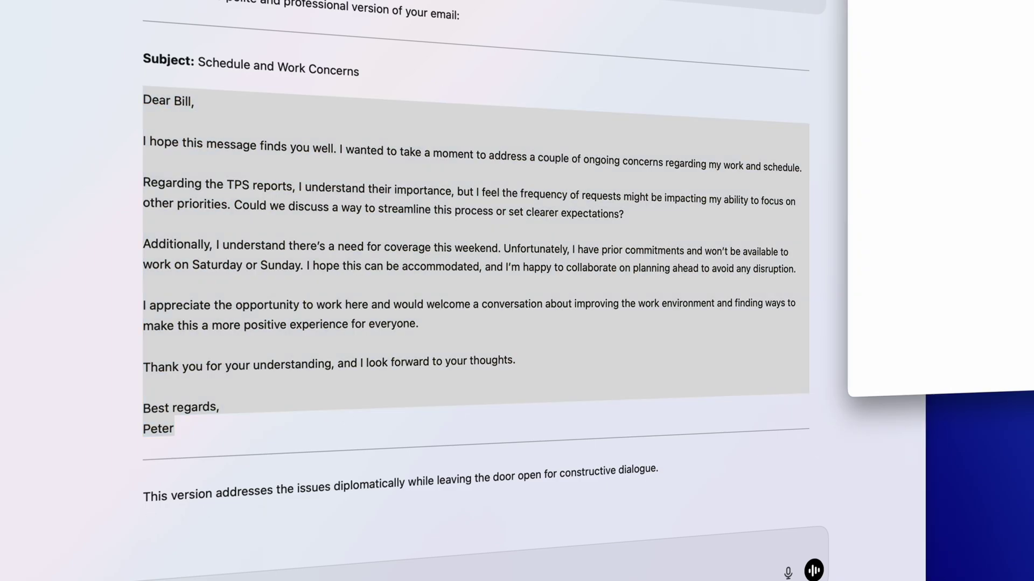
text(can you make it a bit more conversational, but still professional?)
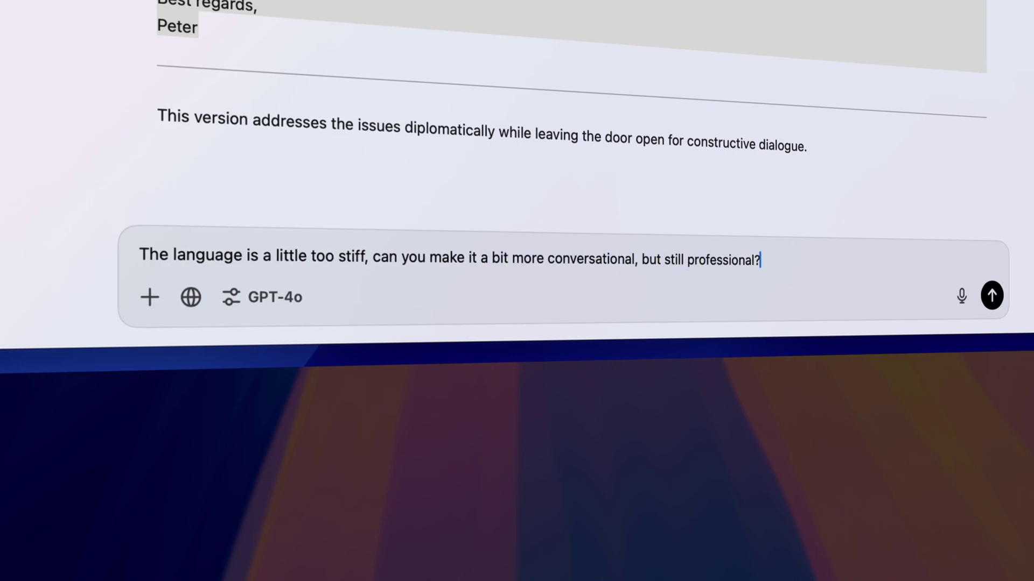
key(Return)
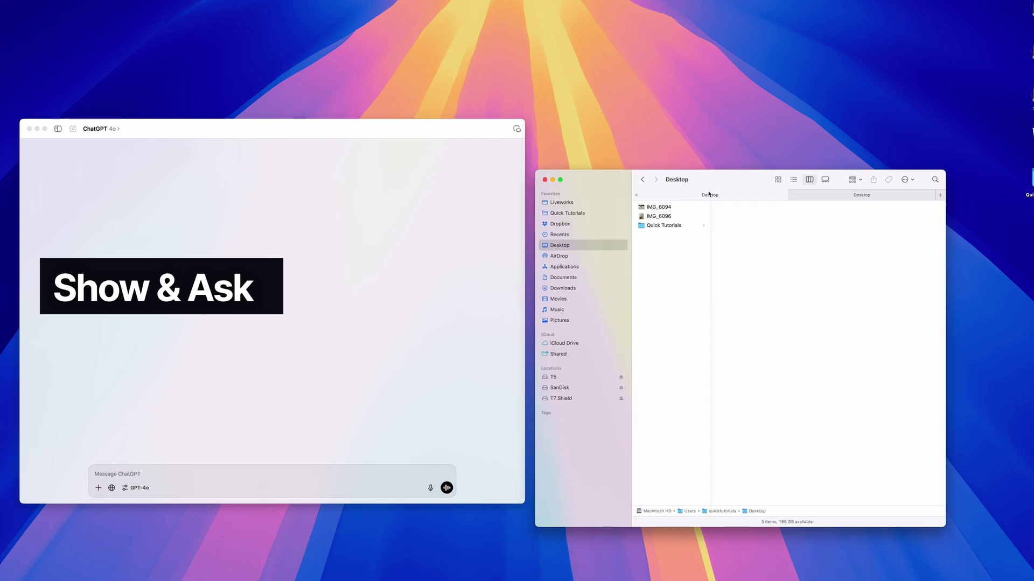
- Attach IMG_6096 to a ChatGPT message and ask what kind of cable it is and whether it works with an M2 Mac Studio
click(658, 216)
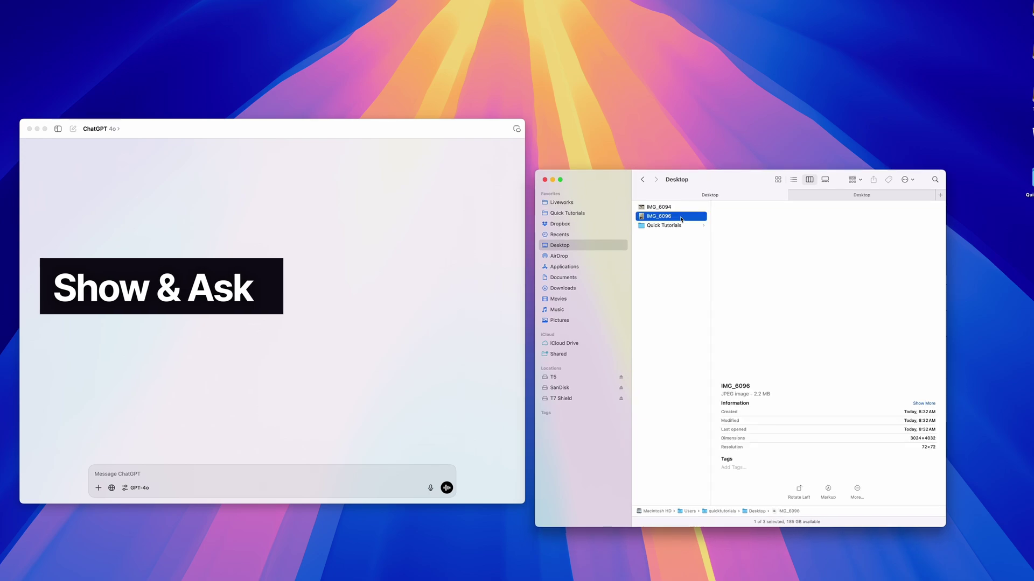
drag(659, 216, 214, 450)
text(What kind of cable is this and does it work)
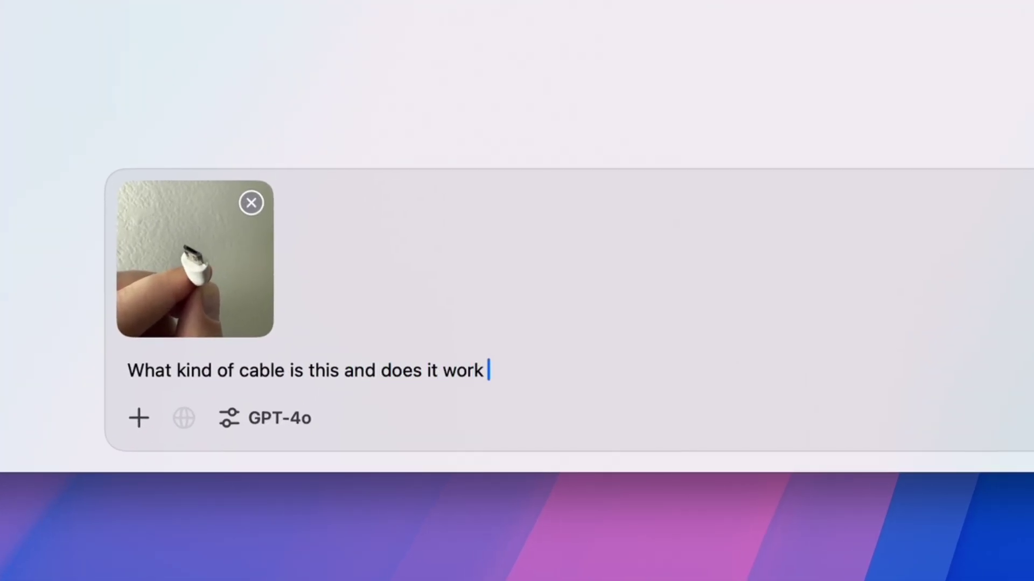
text( with my M2 Mac Studio?)
key(Return)
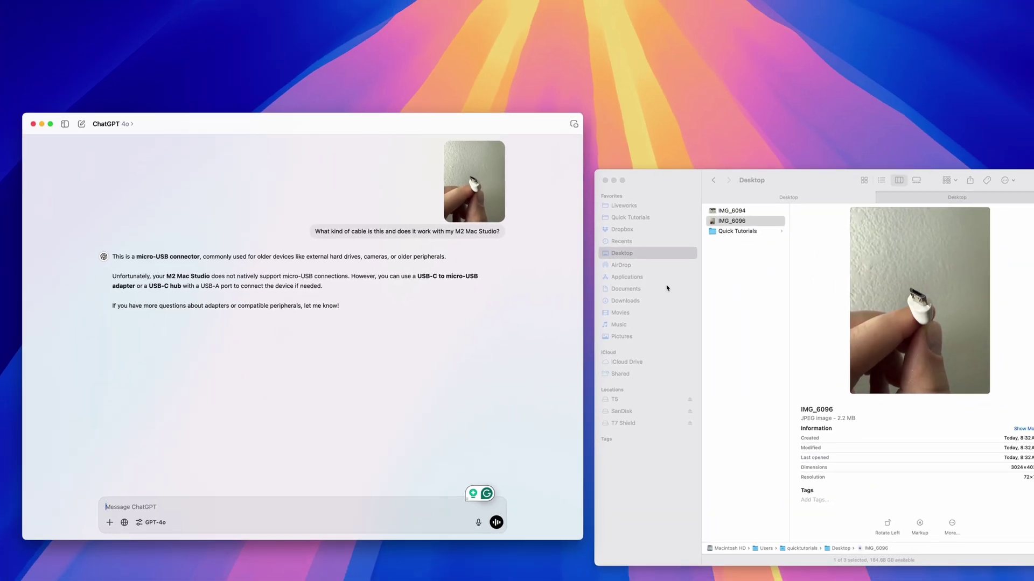
- Attach the other cable photo, IMG_6094, and ask ChatGPT "What about this one?"
click(736, 217)
drag(448, 386, 448, 386)
text(What about this one?)
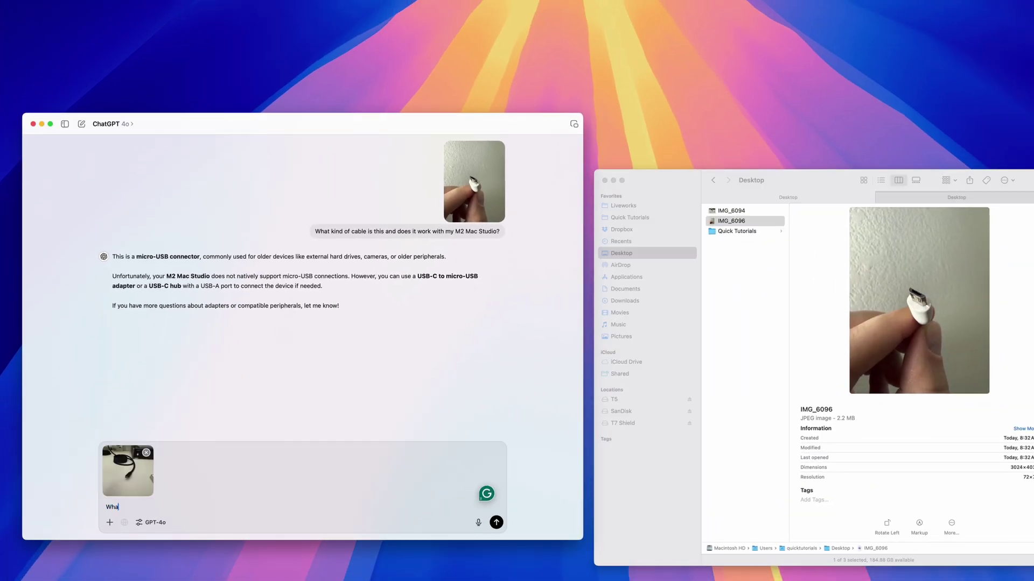
key(Return)
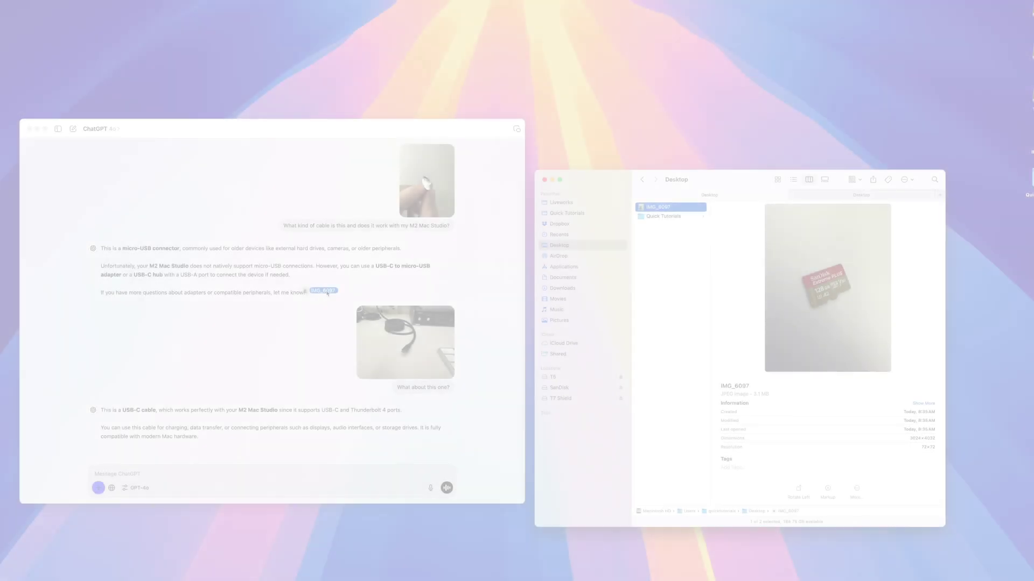
- Attach IMG_6097 and ask ChatGPT whether it shows a good SD-card for GoPro HERO 12
drag(671, 203, 194, 485)
text(Is this a good SD-card)
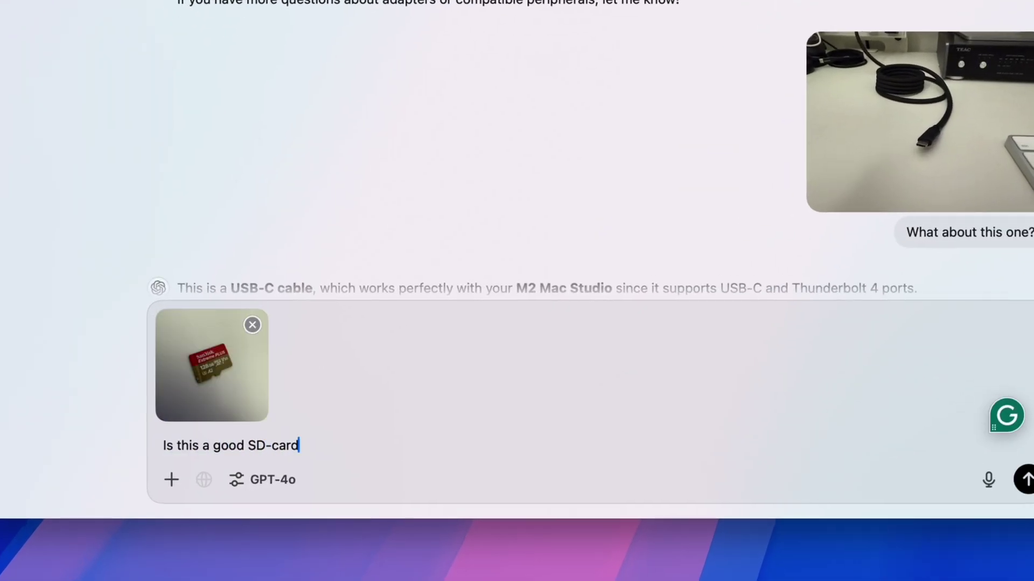
text( for GoPro HERO 12?)
key(Return)
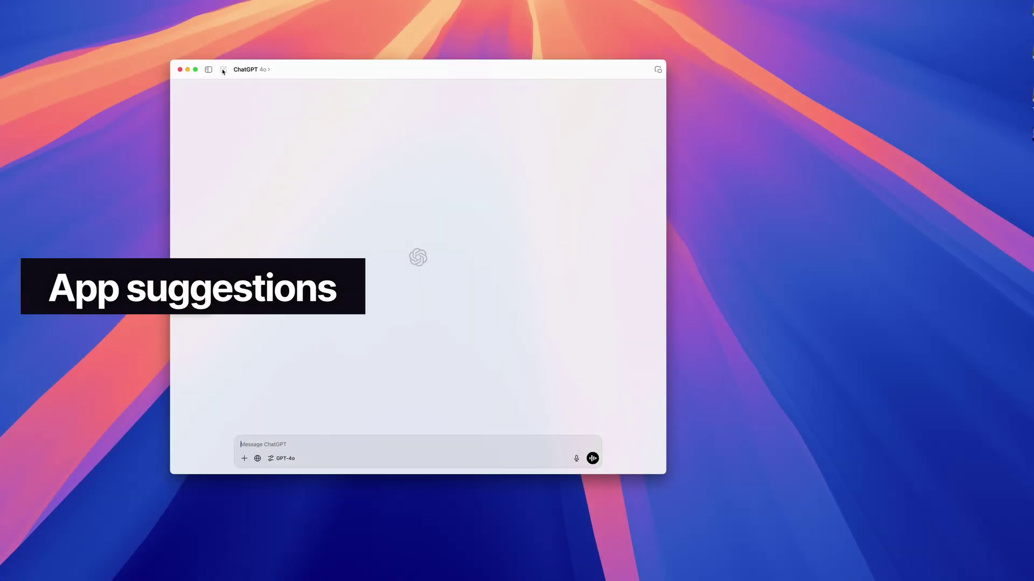
- Ask ChatGPT for a backup solution protecting all personal files, about 8TB spread across the Mac and a couple of external hard drives
text(I'm looking for a backup solution)
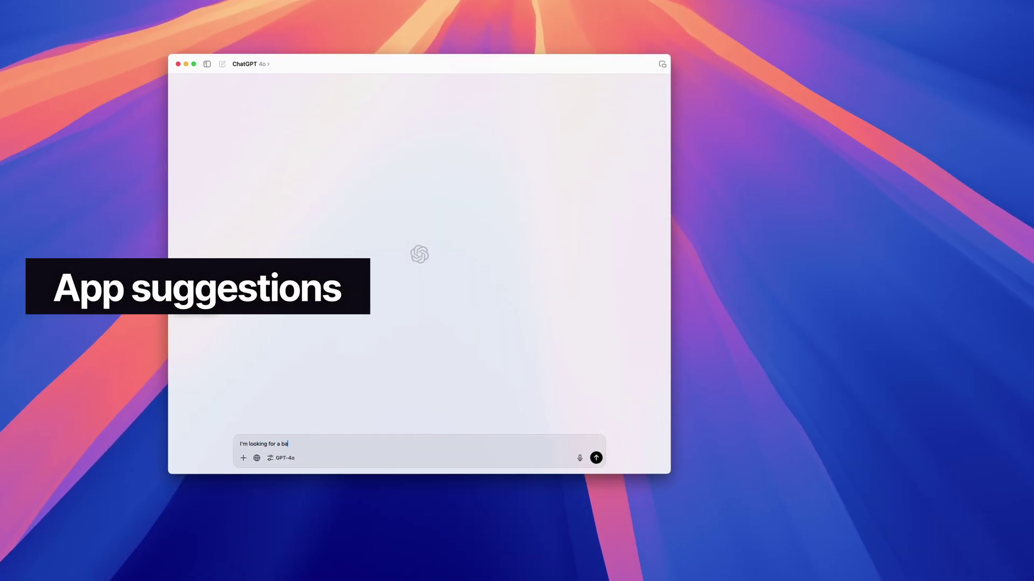
text( that can protect all my)
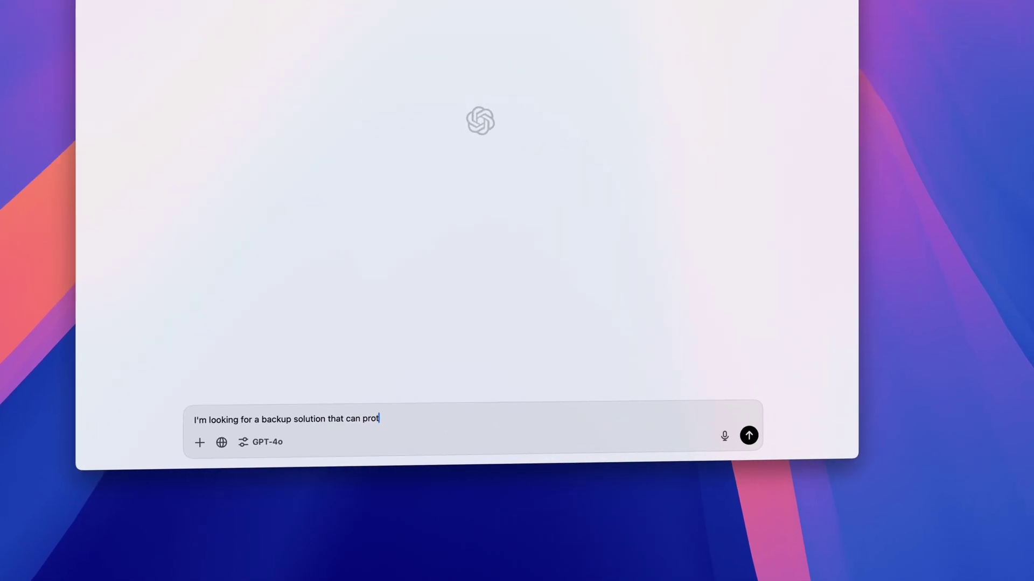
text( personal files. I ha)
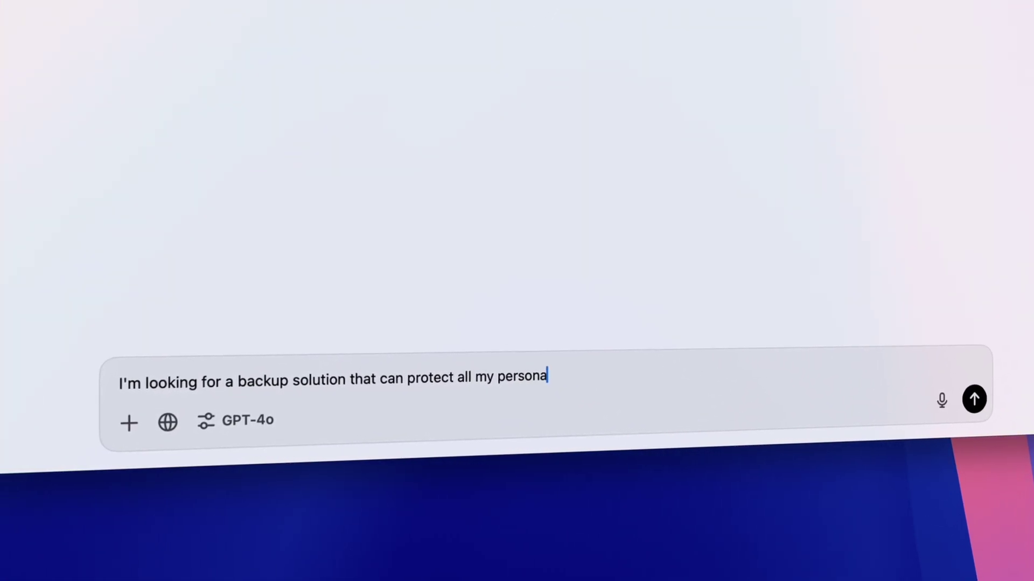
text(ve about 8TB of data spread across my Mac and a couple of ex)
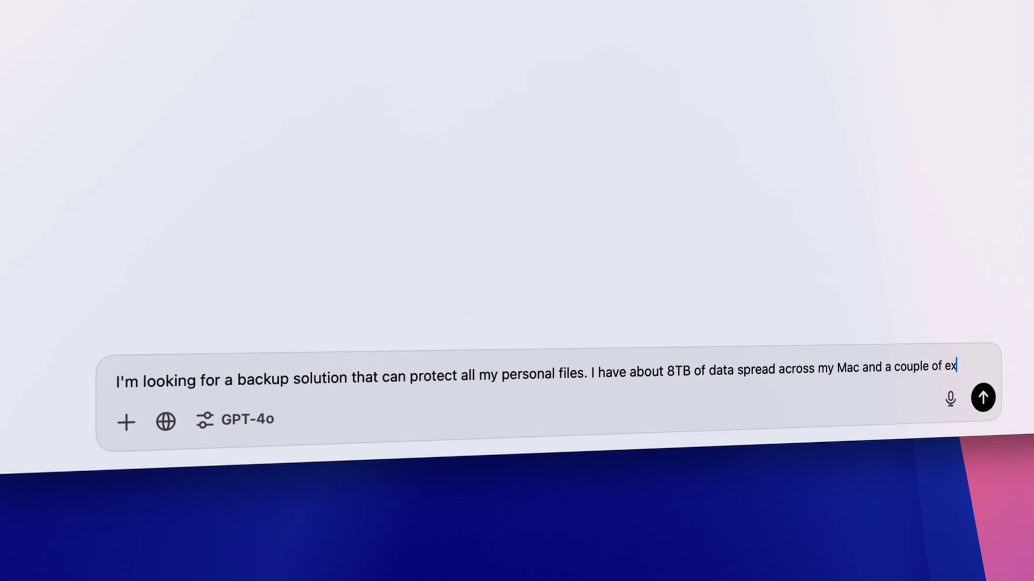
text(nal hard drives. What do)
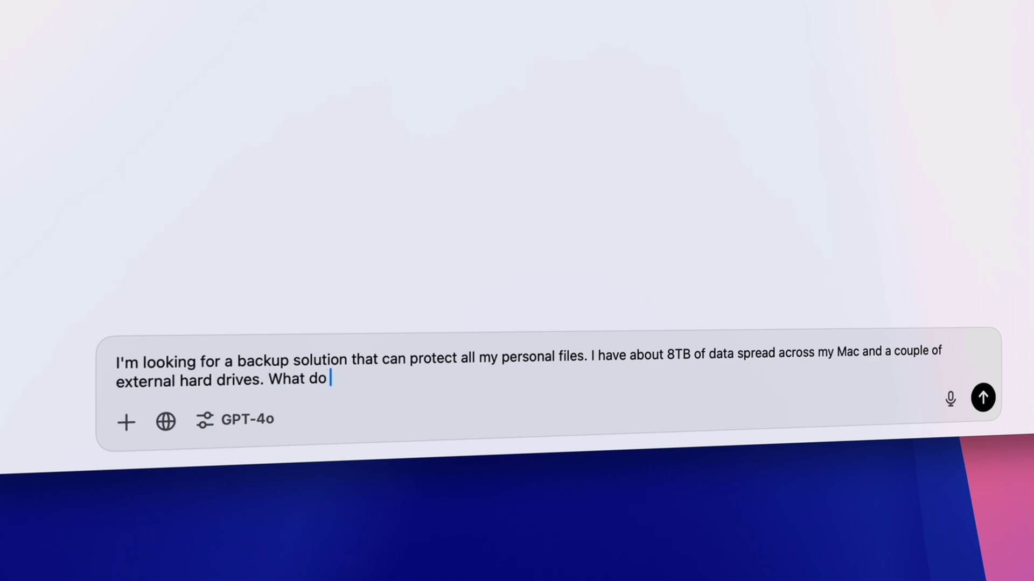
text(?)
key(Return)
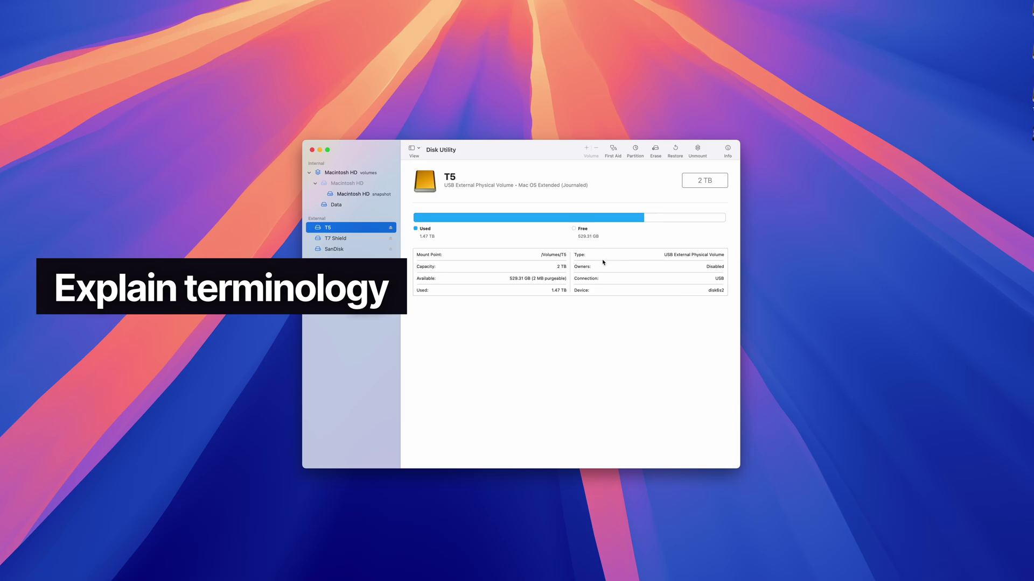
- Review the T5 drive's erase formats, keeping Mac OS Extended (Journaled), and ask ChatGPT how APFS differs from Mac OS Extended and which to use
click(655, 151)
click(577, 318)
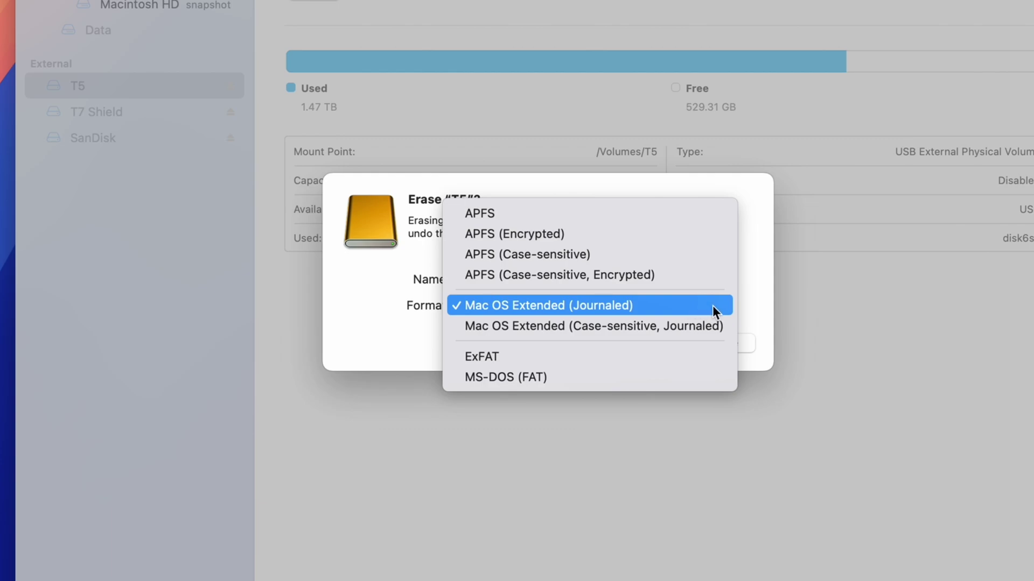
click(713, 305)
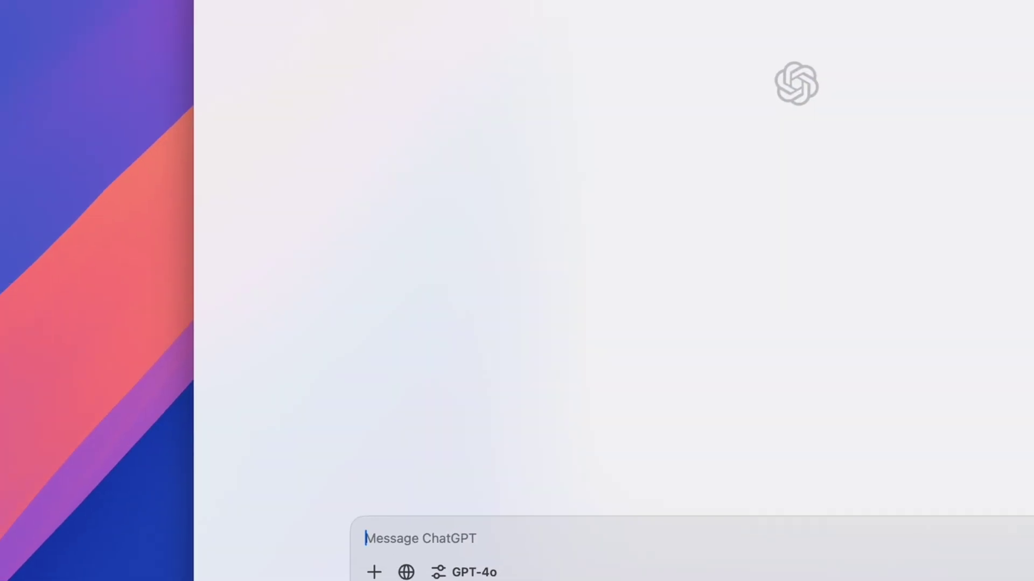
text(What's the difference between APFS and Mac OS Extended? Which one should I use?)
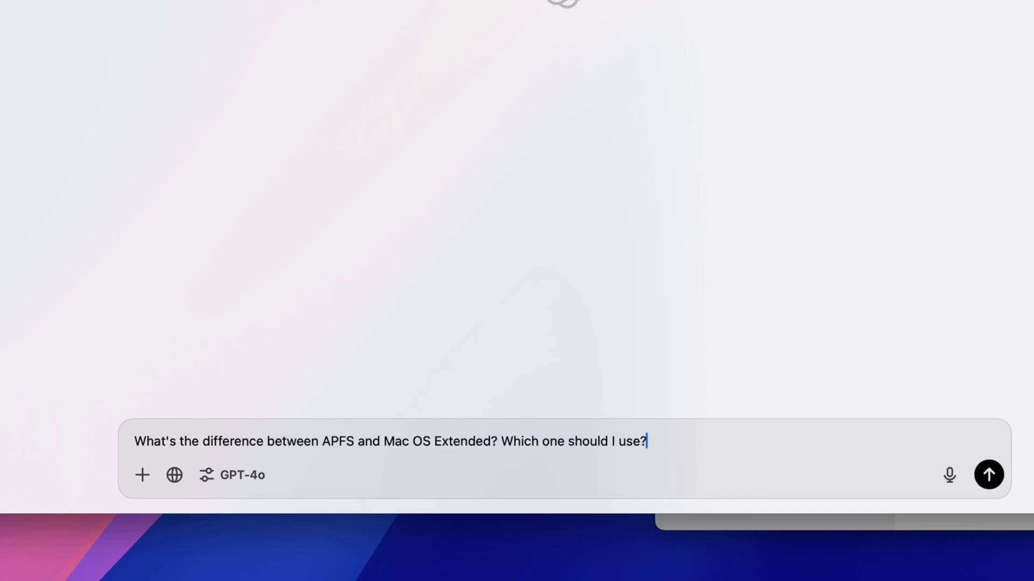
key(Return)
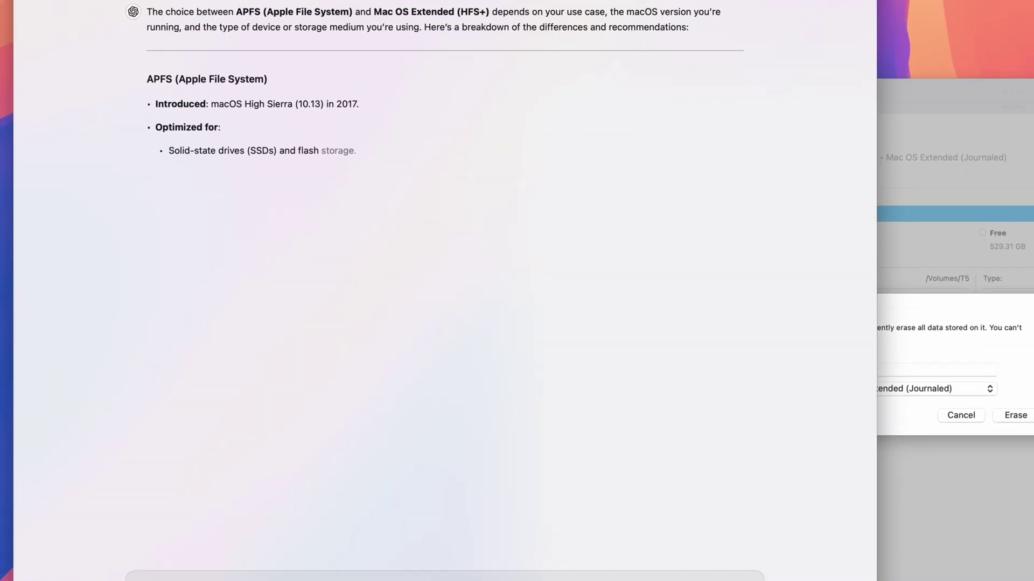
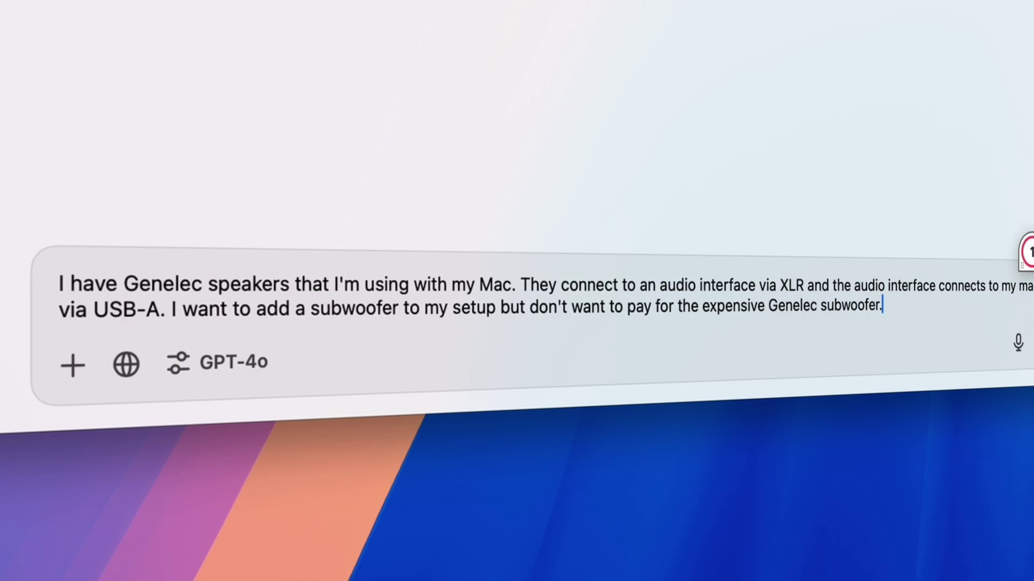
- Complete and send the question asking which cheaper subwoofer to get for the Genelec speakers and how it connects to the existing setup
text(and how does it connect to my existing setup?)
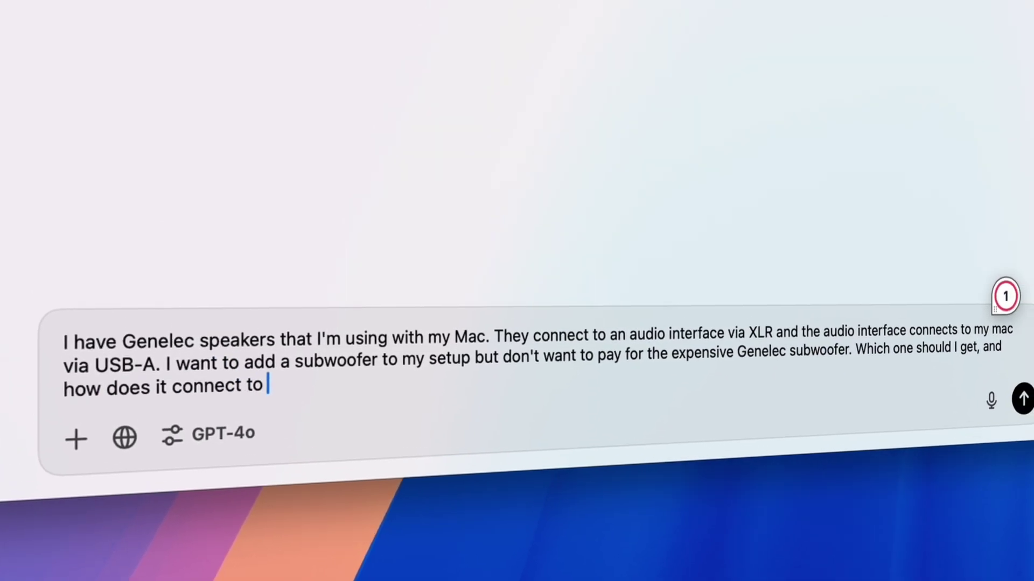
key(Return)
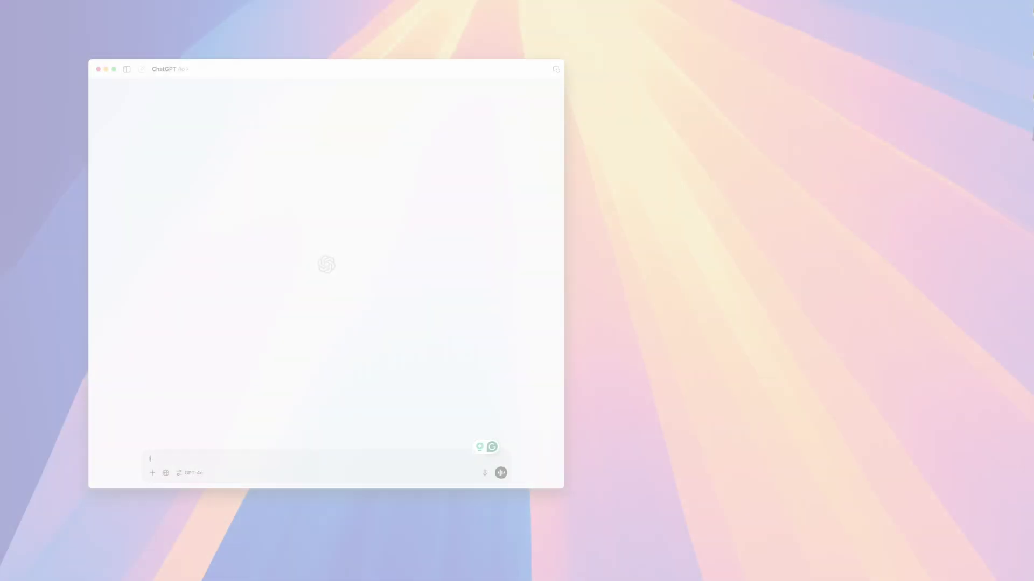
- Ask ChatGPT how to record a podcast on the Mac with a switcher for two studio cameras plus video and audio from a remote Zoom guest
text(I want to record a)
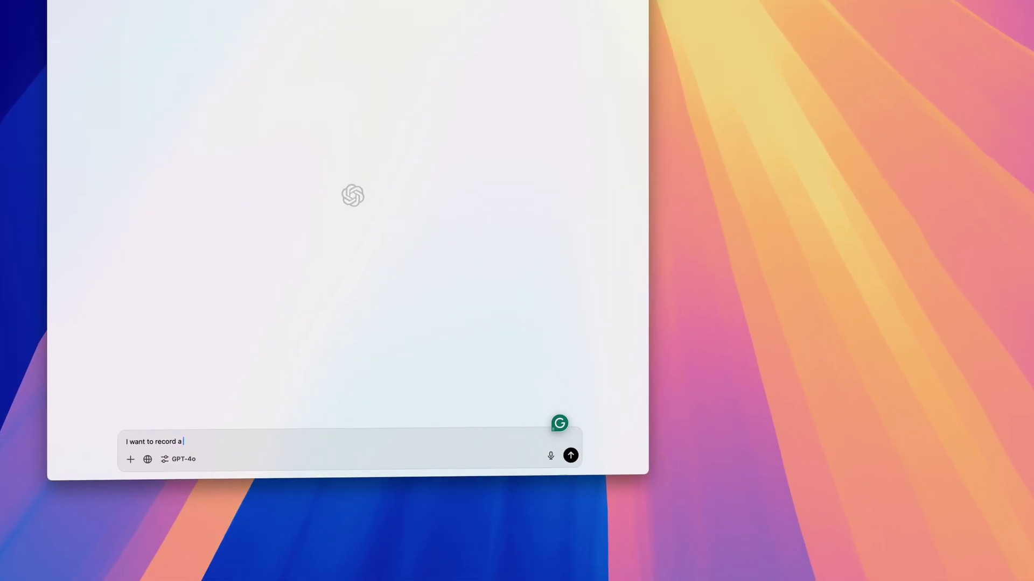
text( podcast with two cameras )
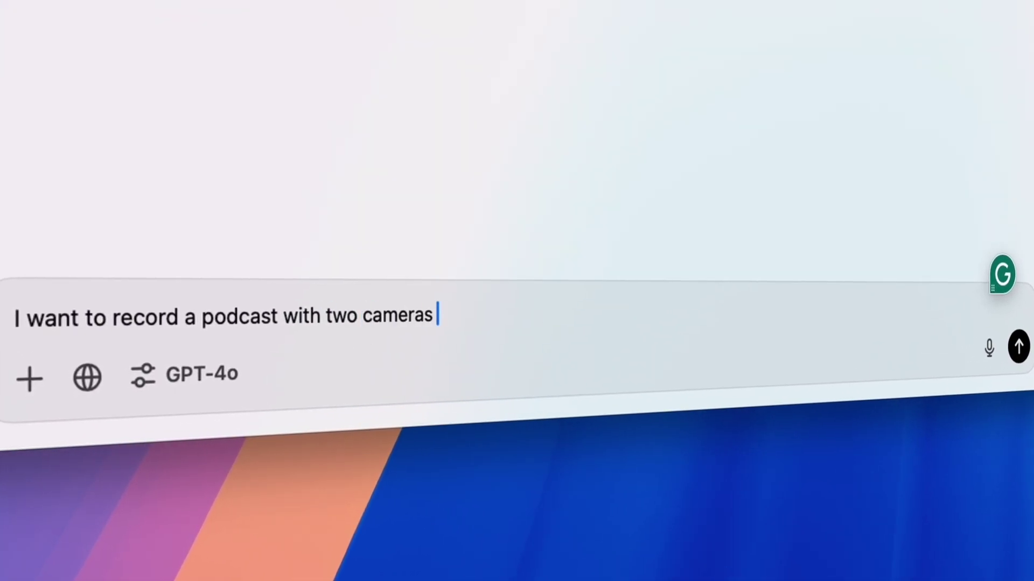
text(in my studio, and a remote guest that co)
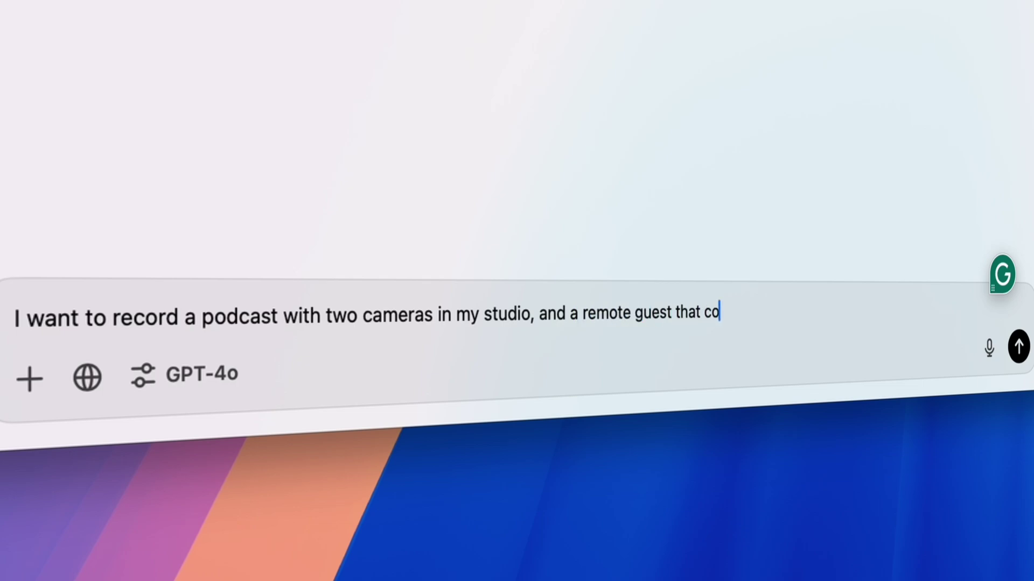
text(nnects via Zoom. How)
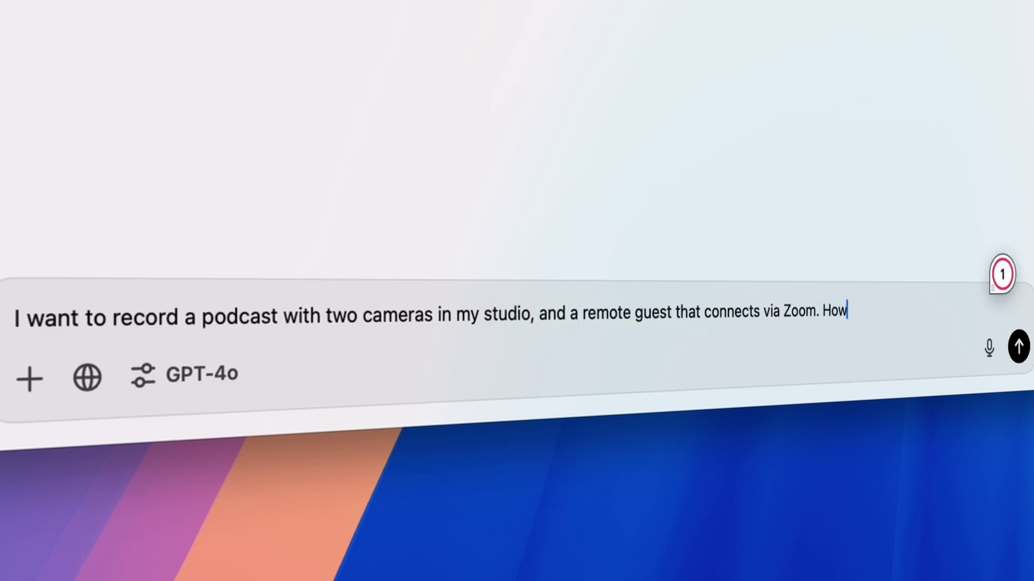
text( do I record this on my mac so I can have a switcher for m)
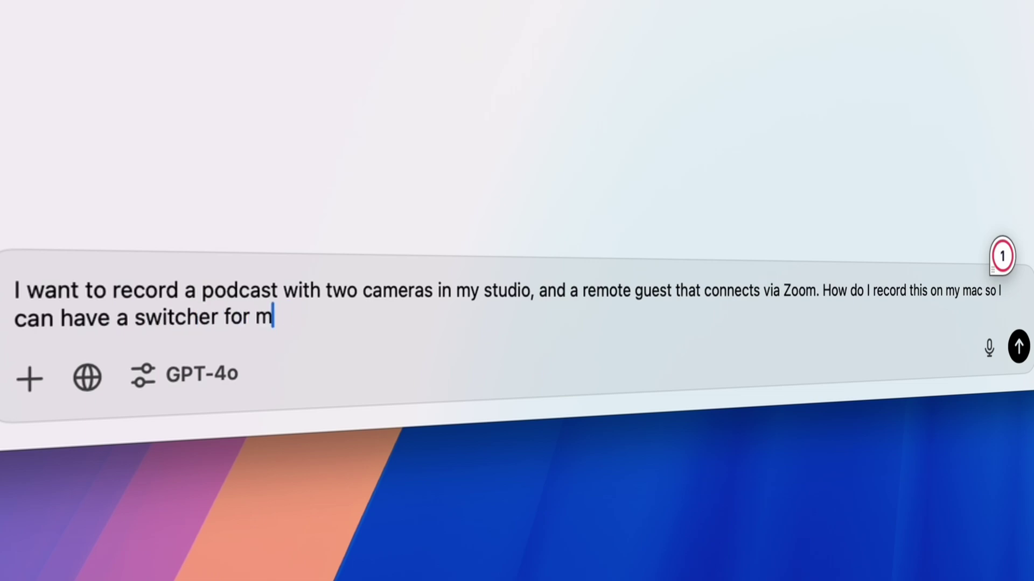
key(BackSpace)
text(the cameras in my studio, and also bring in the video)
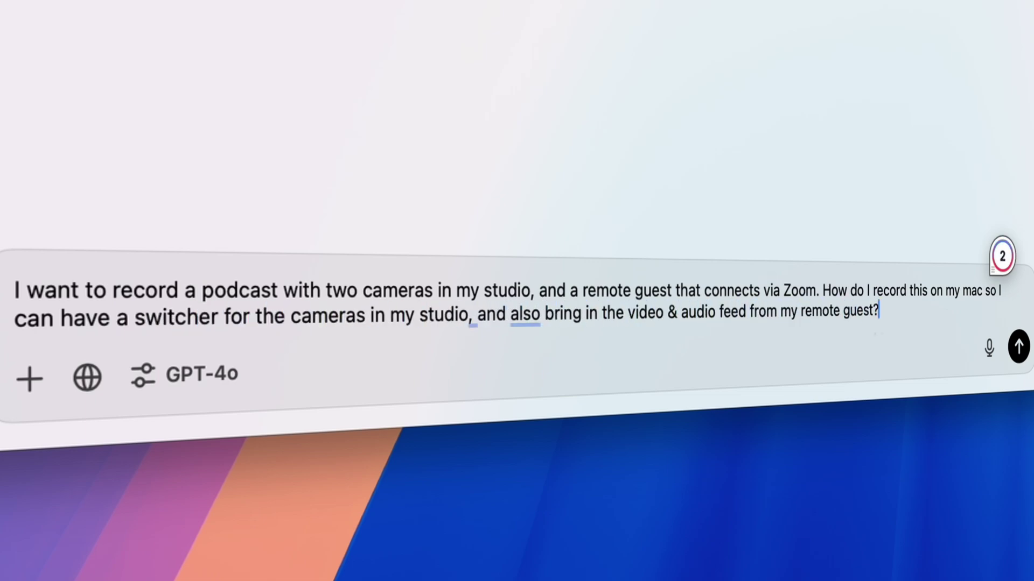
text( & audio feed from my remote guest?)
key(Return)
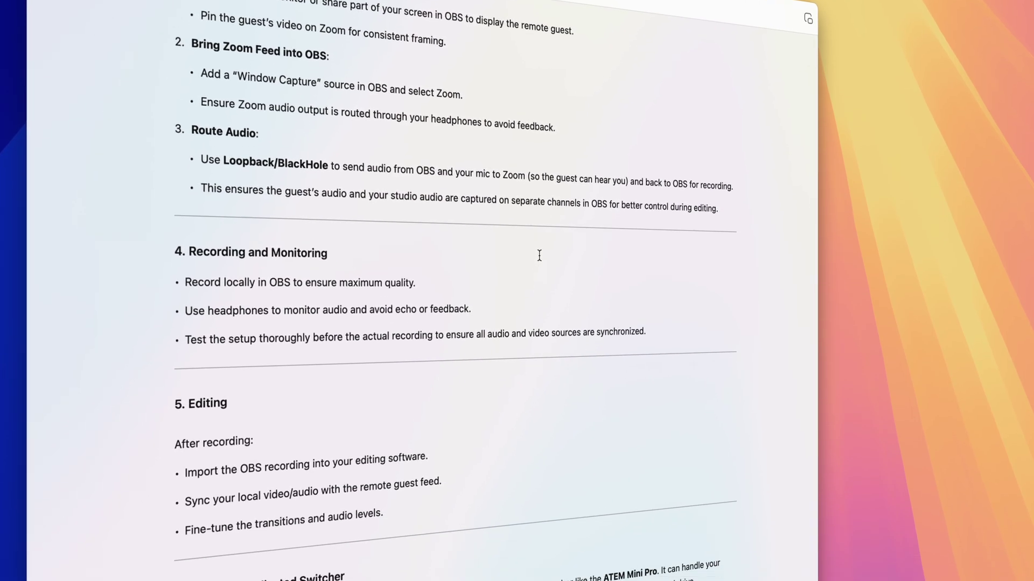
- Accept ChatGPT's offer of further help and request more details on the ATEM switcher
text(Yes, give me mor)
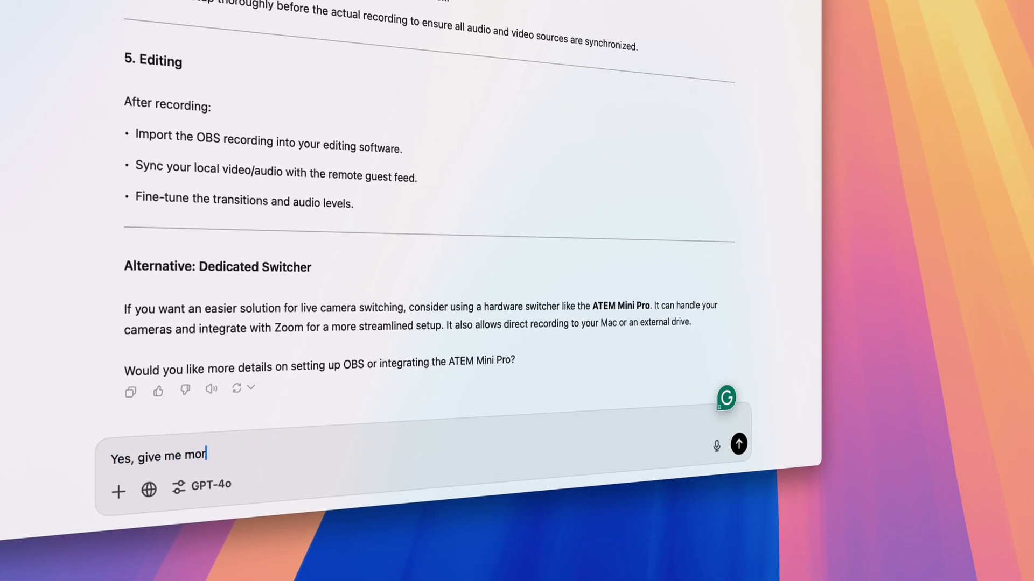
text(e details on the ATEM switcher.)
key(Return)
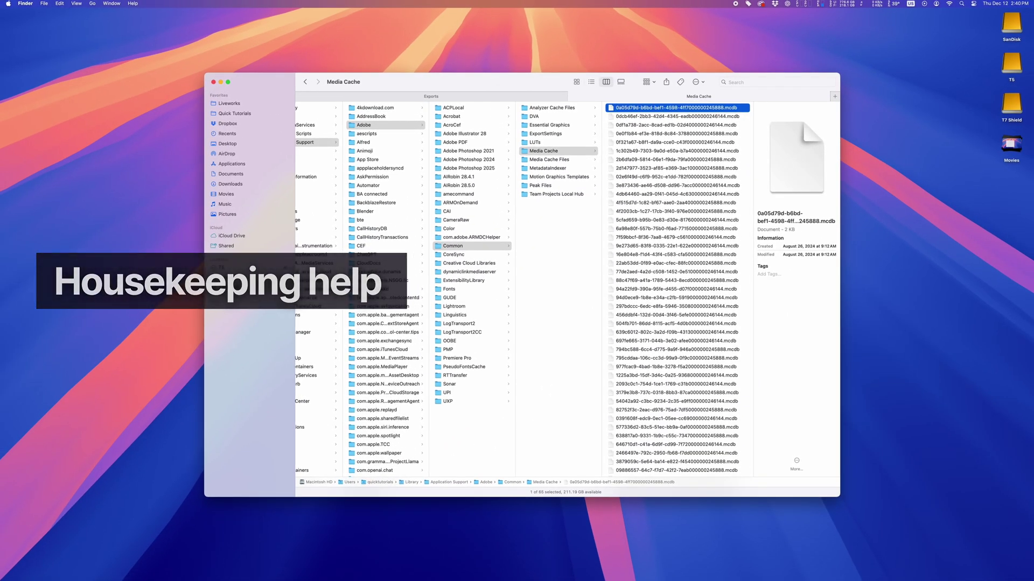
- Switch to ChatGPT and ask whether files like 0a05d79d-b6bd-bef1-4598-4ff7000000245888.mcdb inside a Media Cache folder in the macOS library are safe to delete
key(super+Tab)
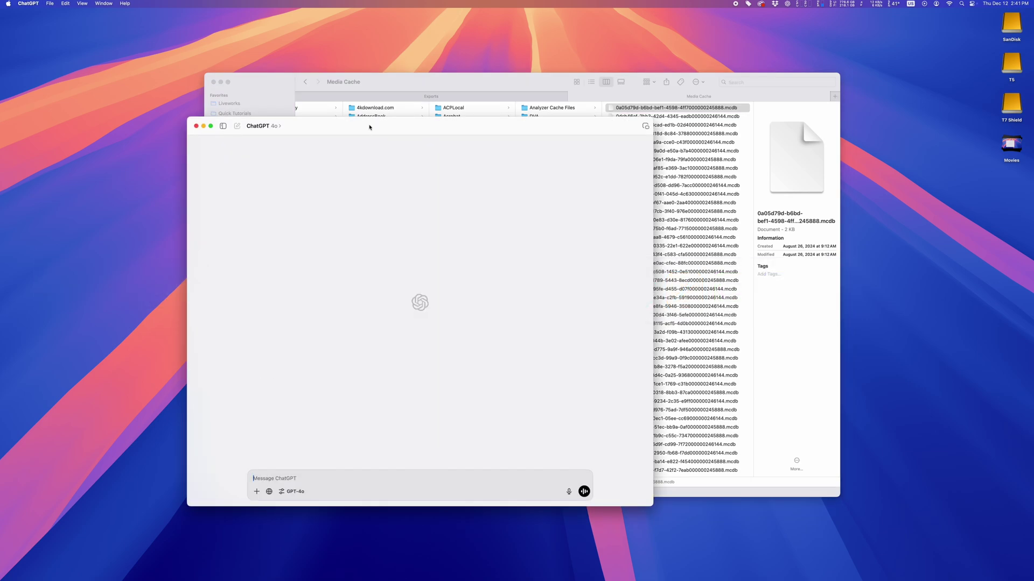
drag(370, 126, 199, 149)
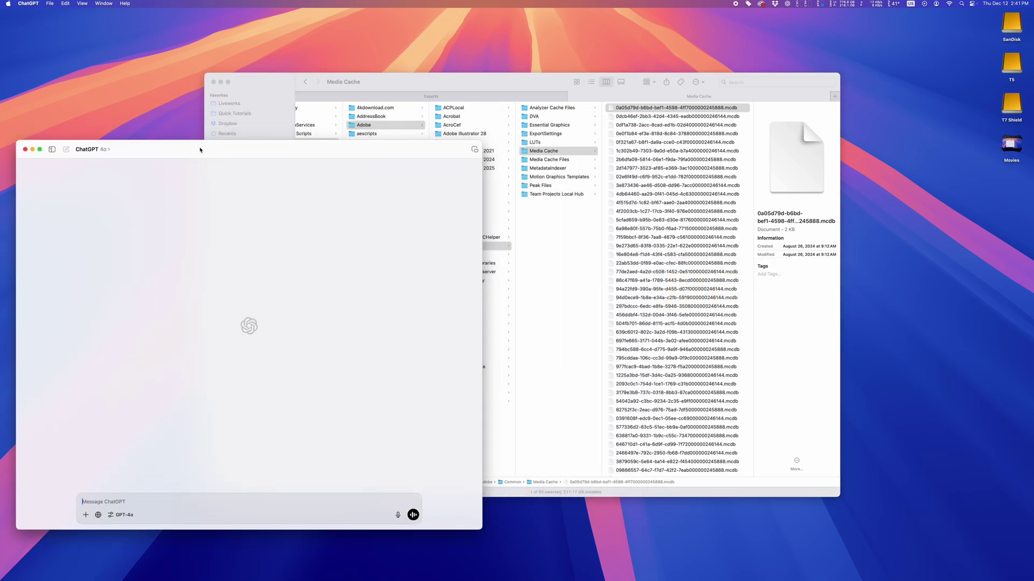
text(nch of files )
text(label)
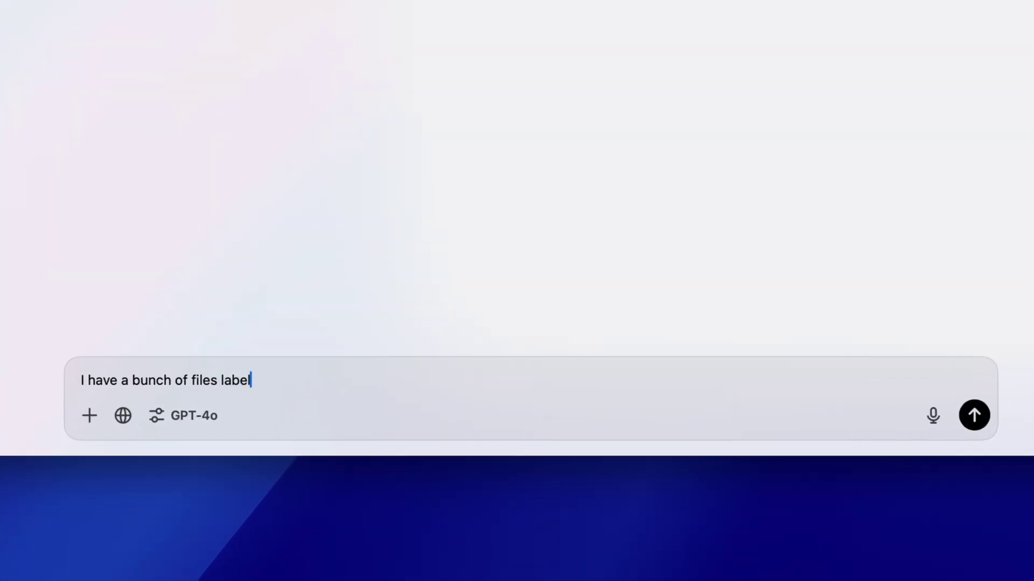
text(ed something like)
text(0a05d79d-b6bd-bef1-4598-4ff7000000245888.mcdb)
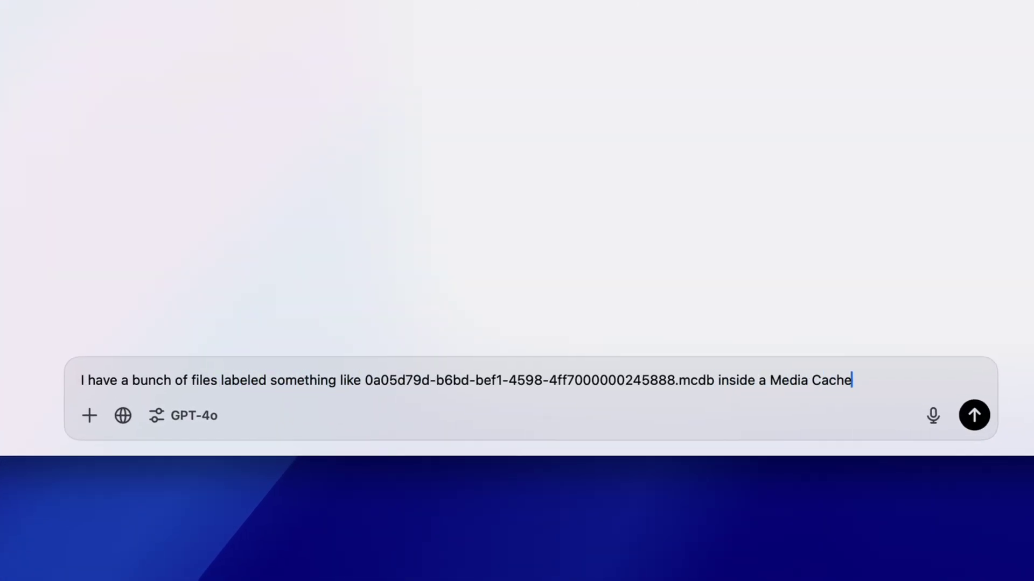
text(macOS library. Are these safe to delete?)
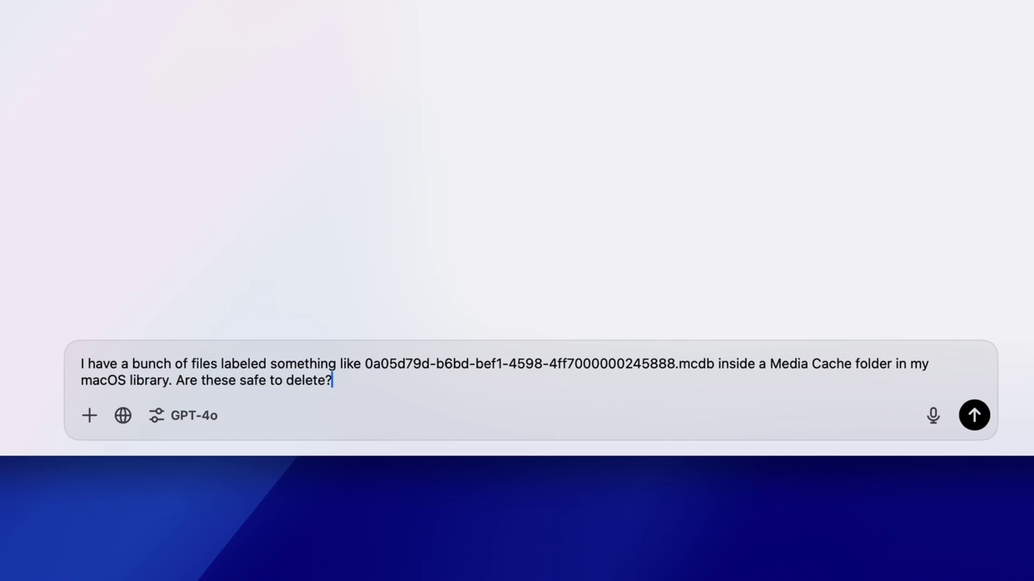
key(Return)
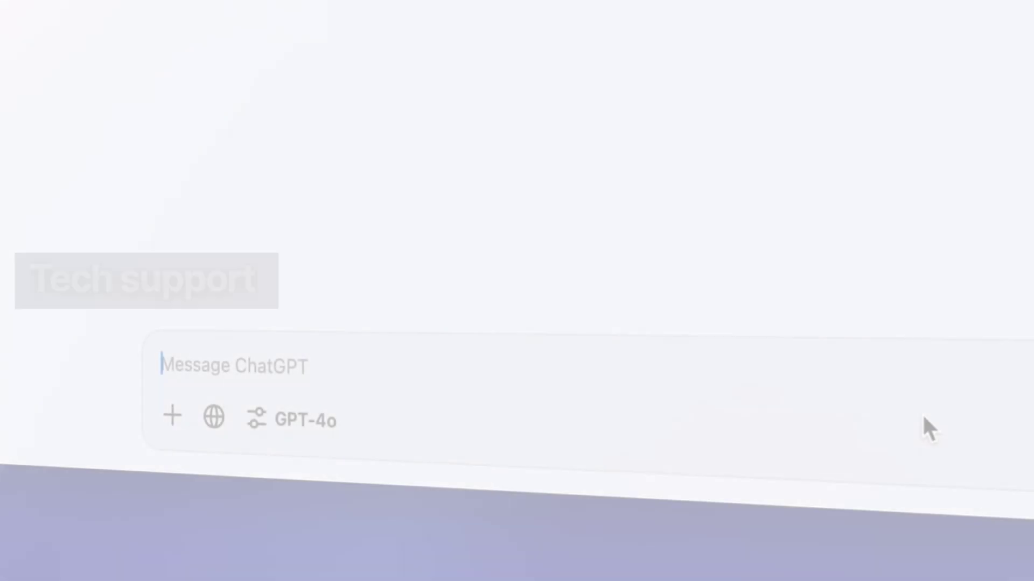
- Tell ChatGPT that something needs printing but the printer ink is dry, and ask how to fix that
text(I)
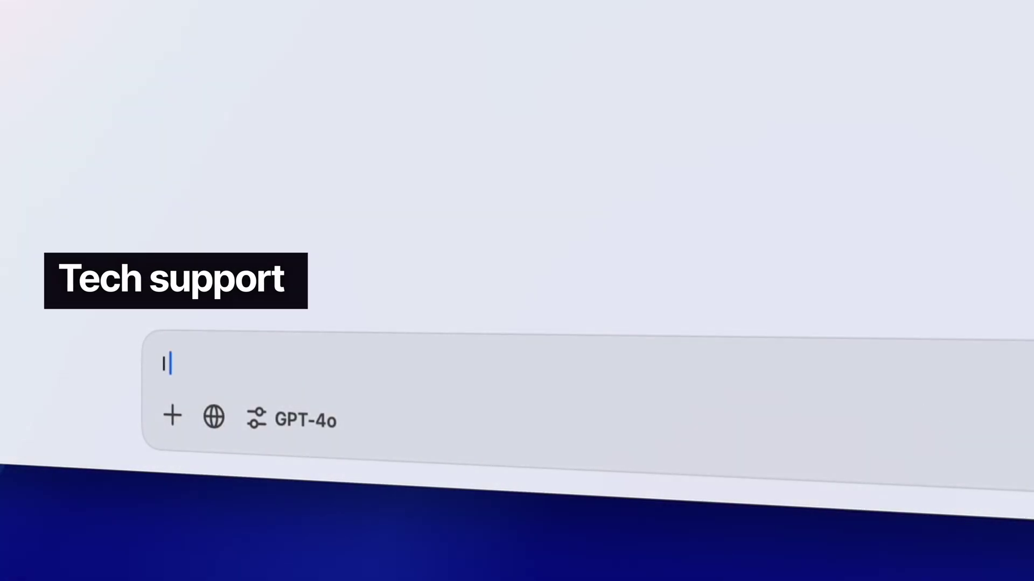
text( need to print something but my ink is dry.)
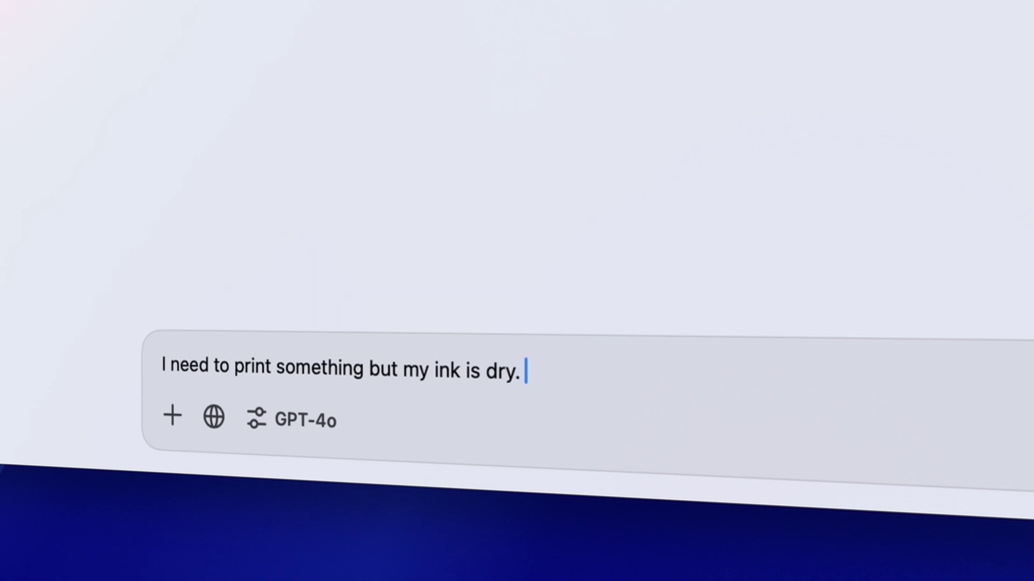
text( How can I fix that)
key(Return)
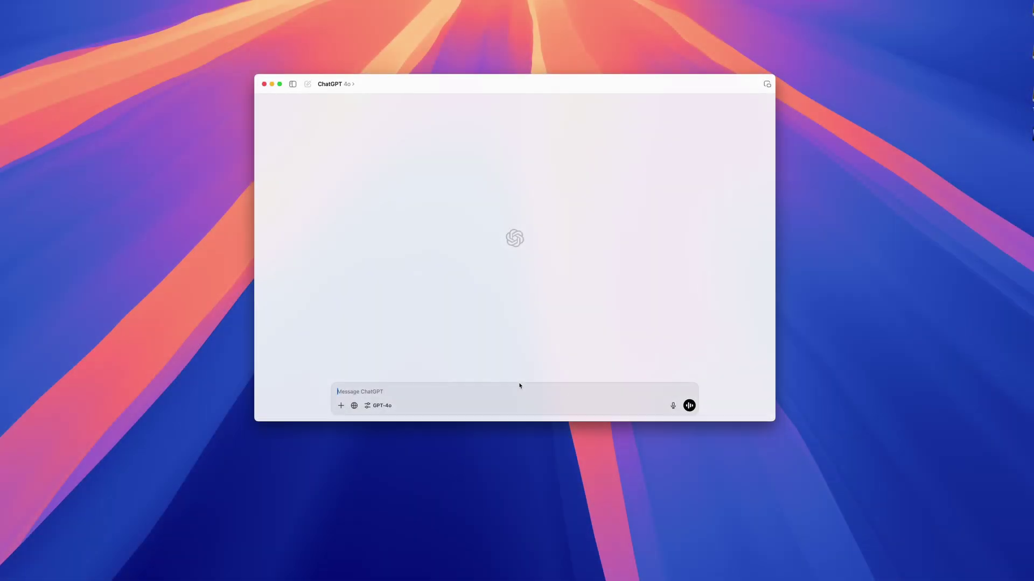
- Ask ChatGPT to teach 10 useful terminal commands on a Mac and read through its answer
text(Teach me 10)
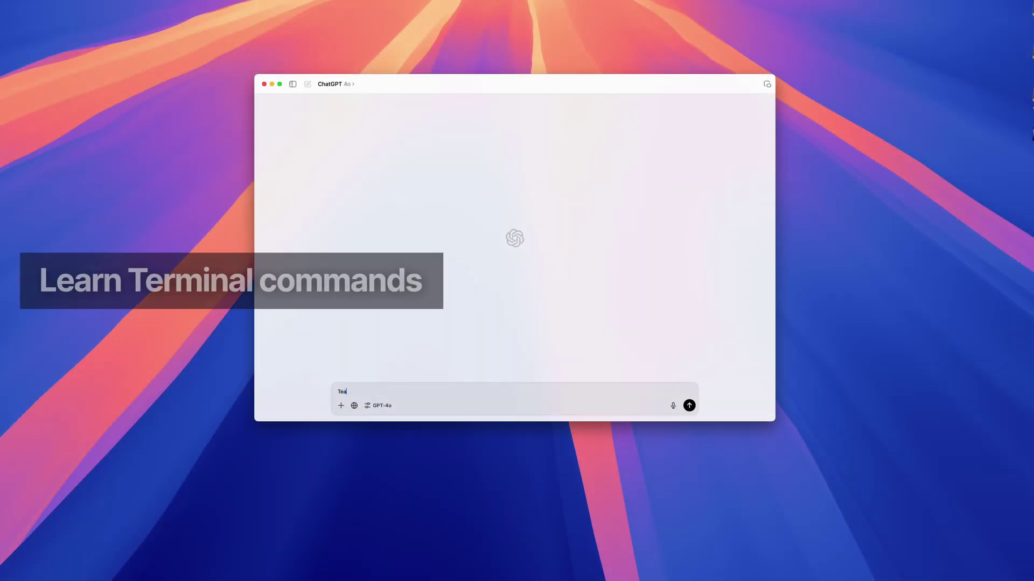
text( useful terminal commands on)
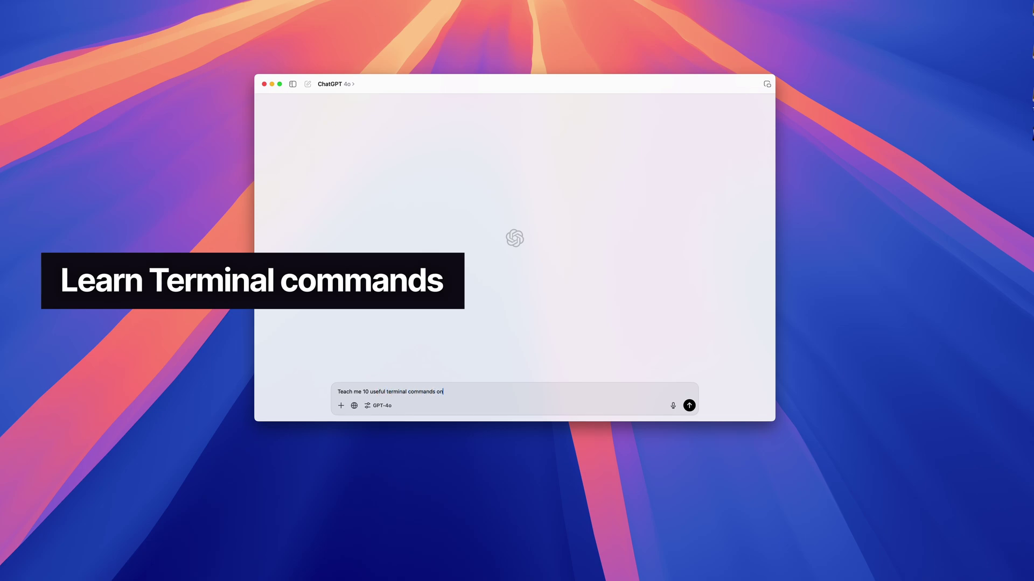
text( a Mac)
key(Return)
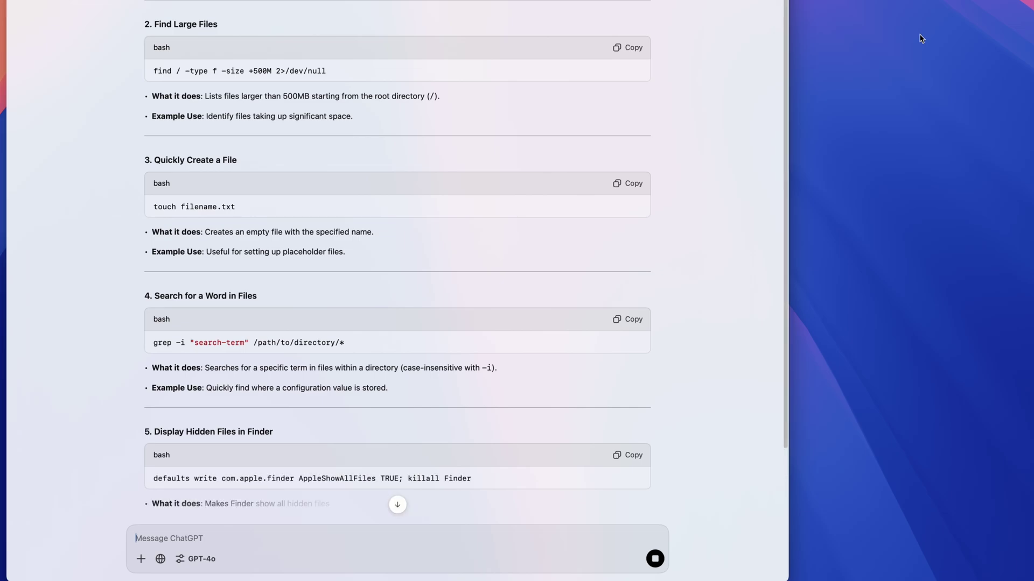
scroll(567, 31, down, 4)
scroll(566, 33, down, 6)
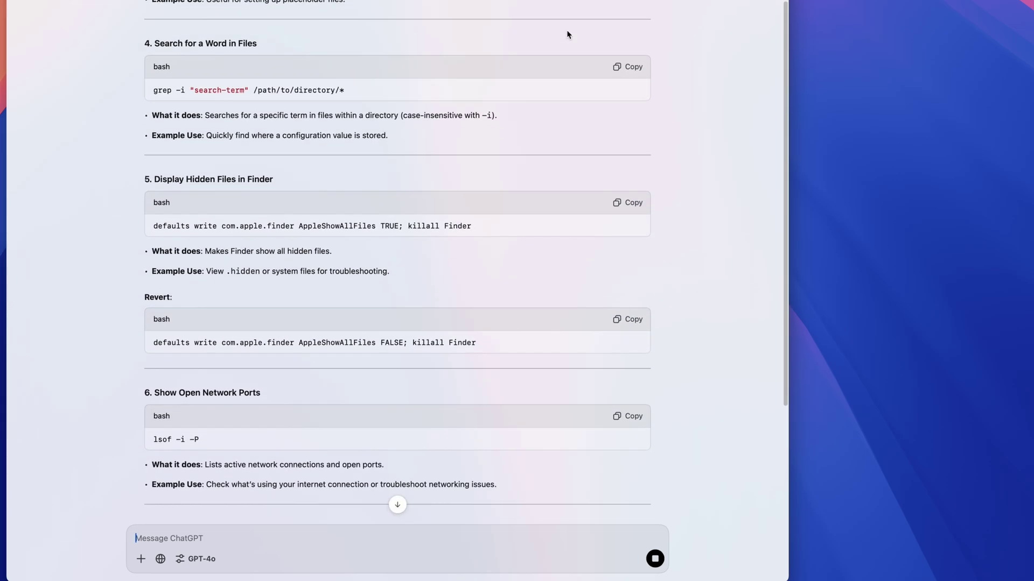
scroll(566, 33, down, 5)
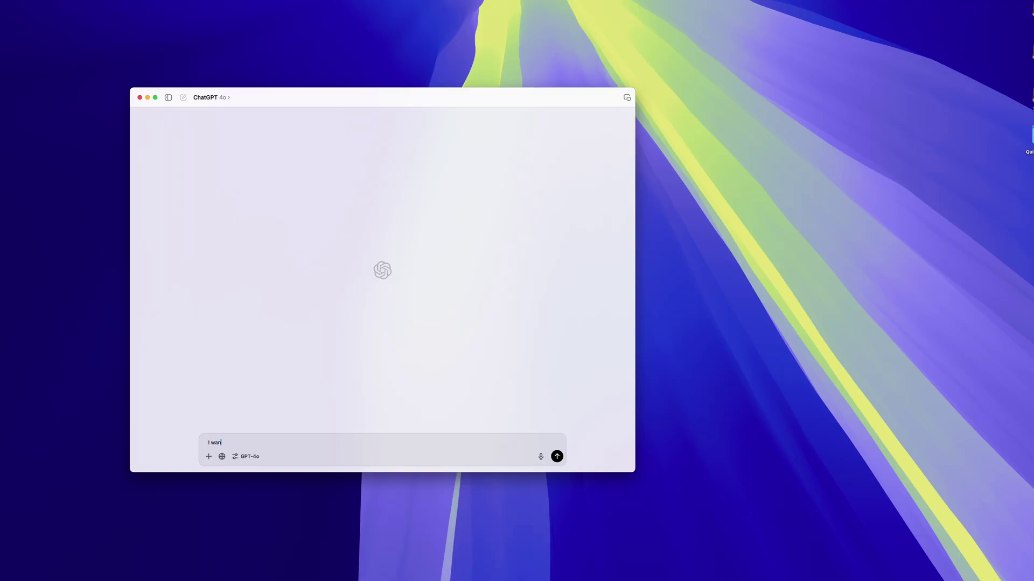
- Ask ChatGPT how to use Terminal to schedule the Mac to sleep at the same time every day
text(Terminal to schedule my Mac to sleep at the same time every day. How d)
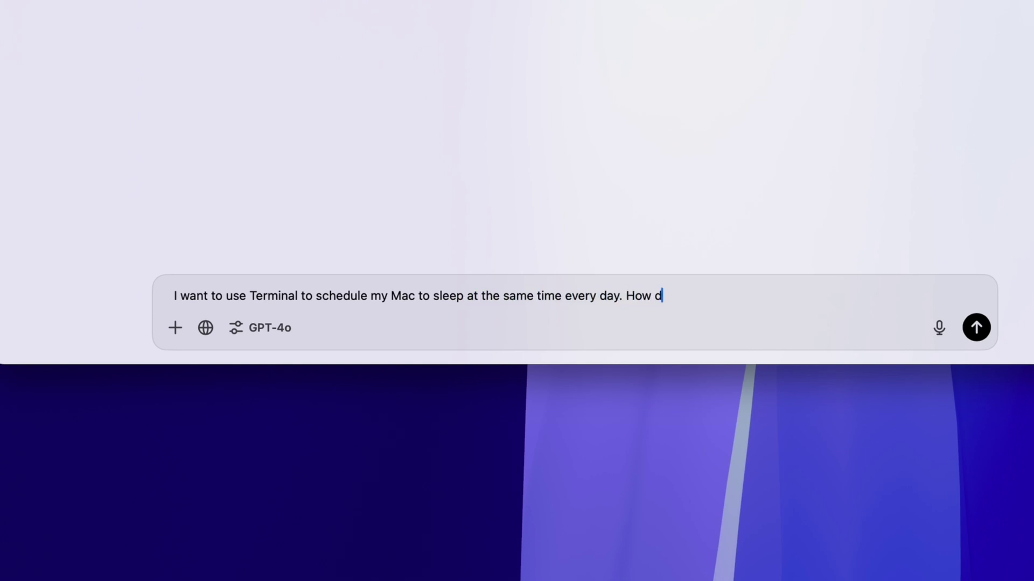
text(hat?)
key(Return)
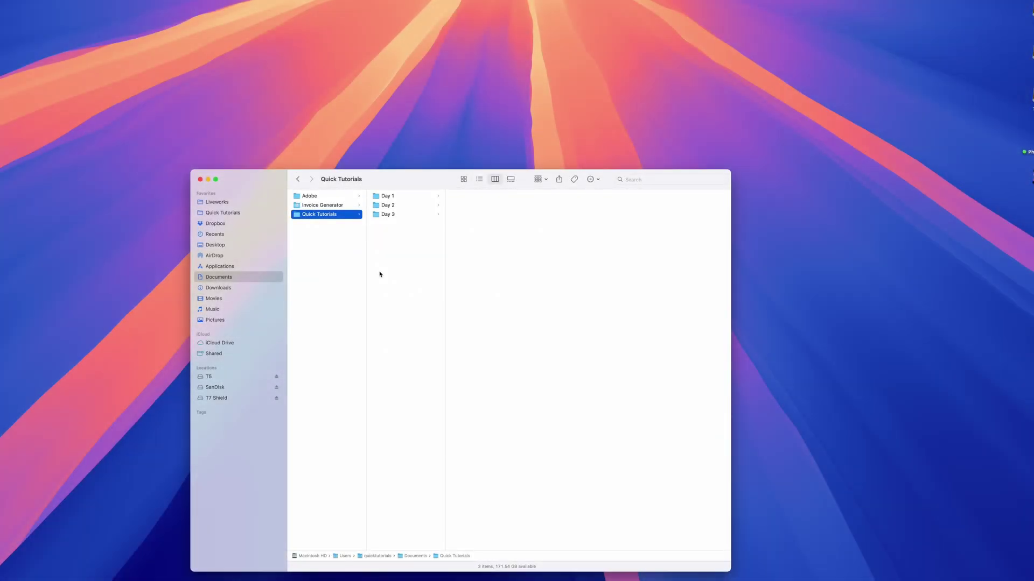
- In Finder, examine the Quick Tutorials Day 1 camera folders, including the B-roll, Drone, Gimbal and GoPro subfolders of Cam 1
key(Right)
key(Right)
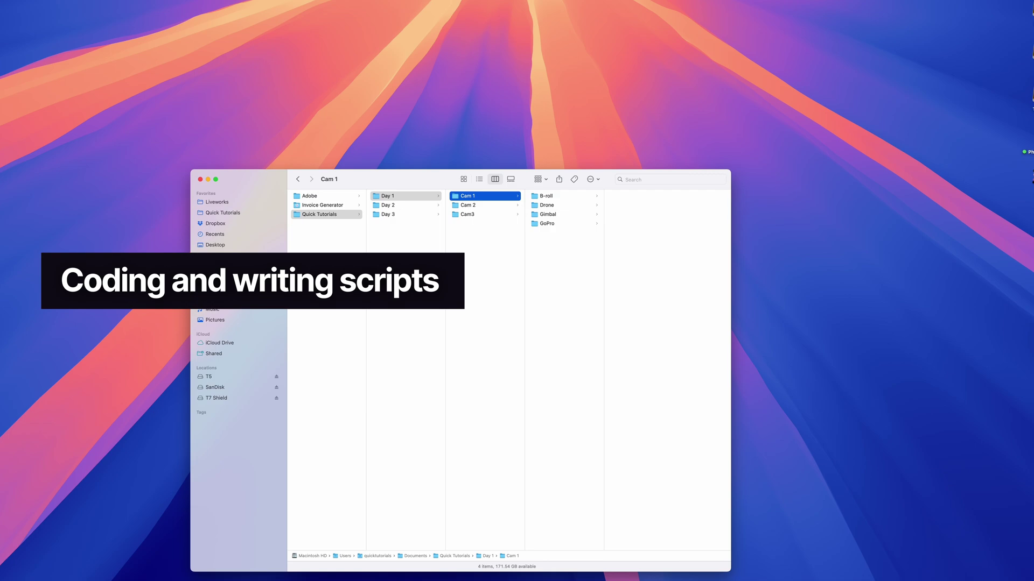
key(Right)
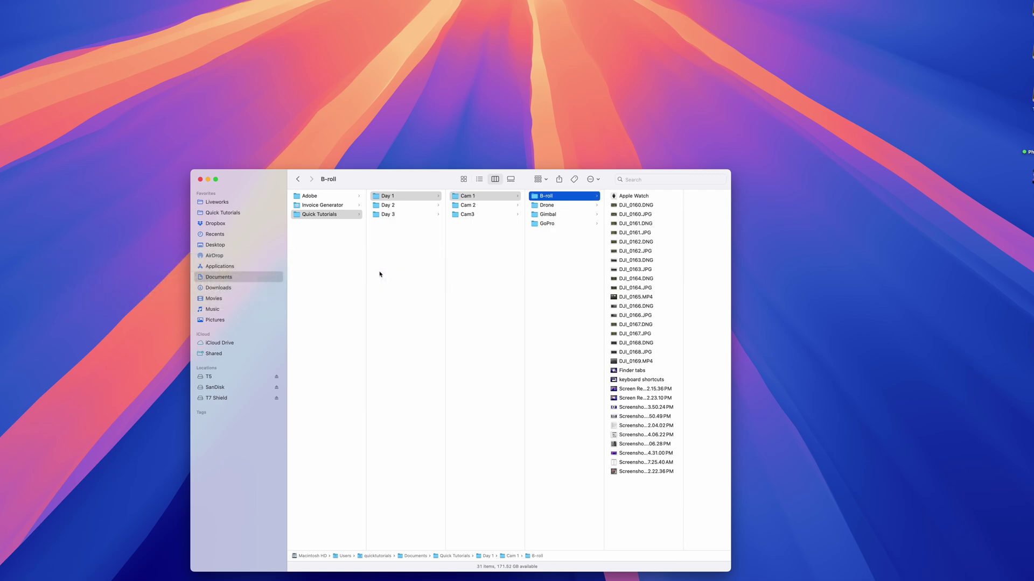
key(Down)
key(Down)
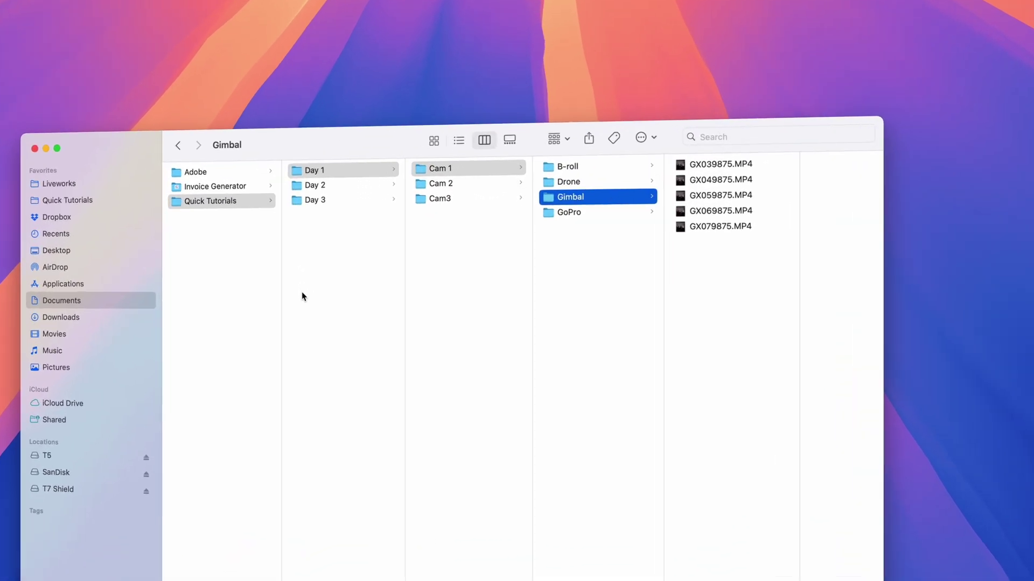
key(Down)
key(Left)
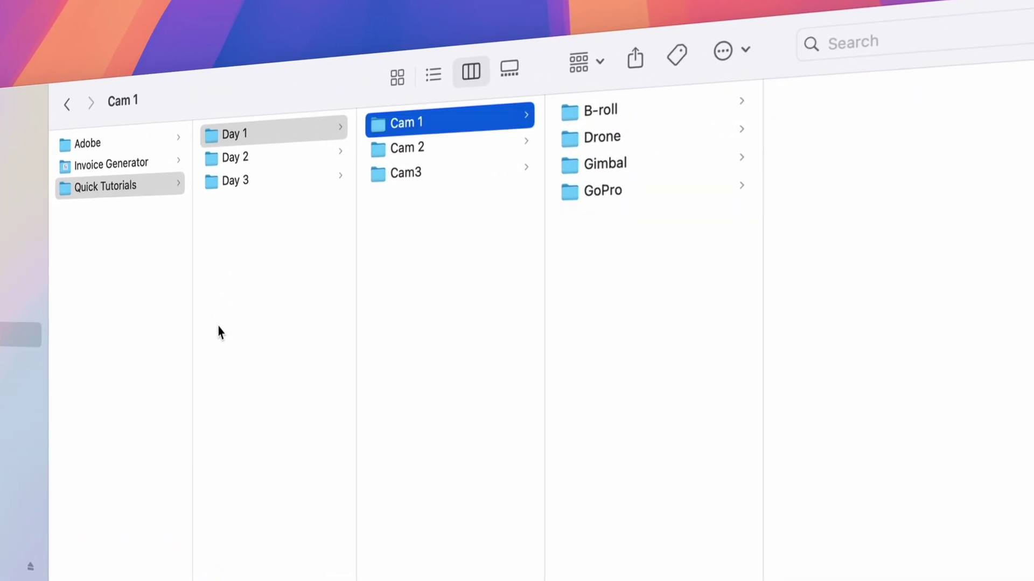
key(Down)
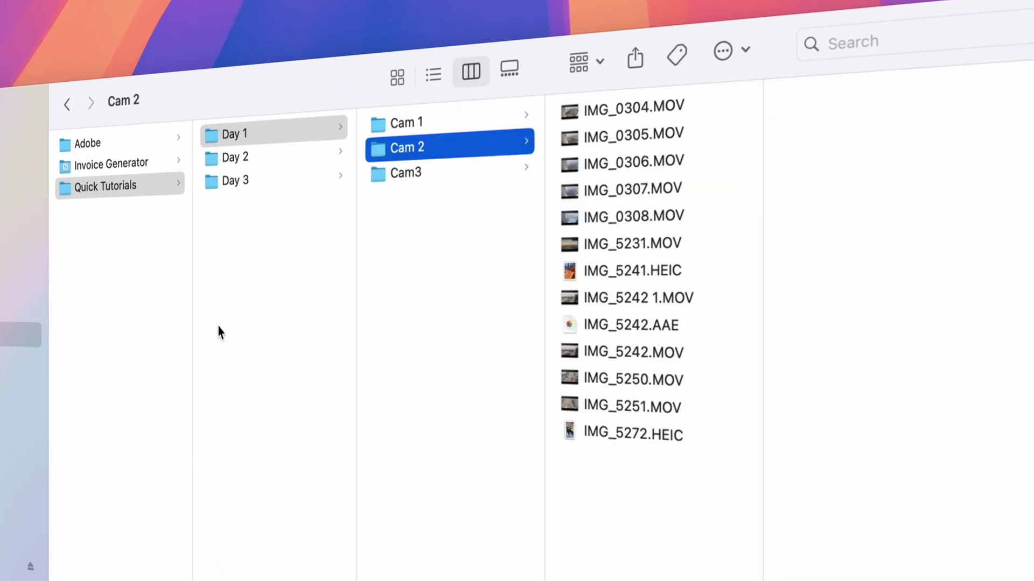
key(Down)
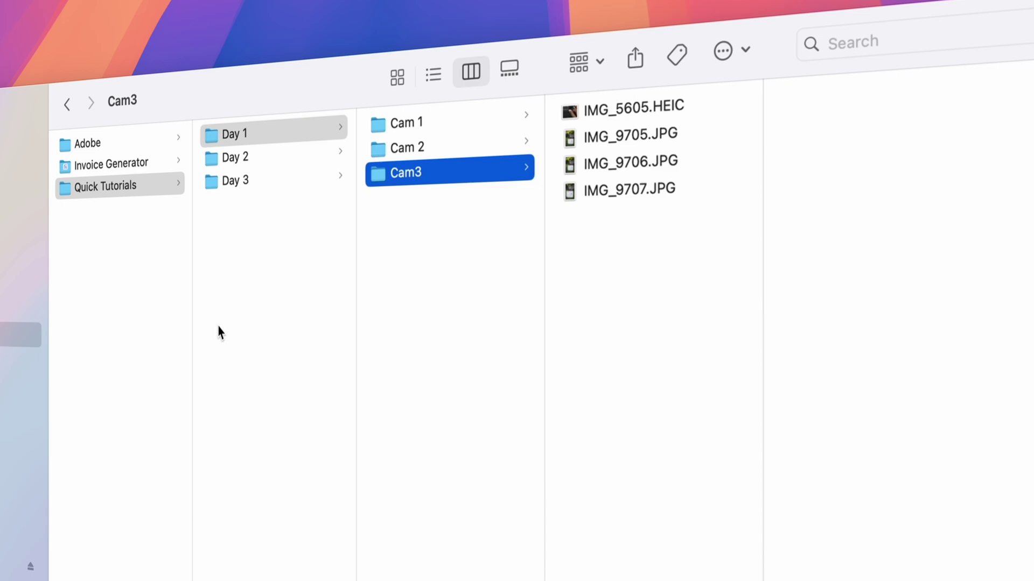
- Examine the three camera folders in Day 2 and the Drone subfolder of Cam 1 in Day 3
key(Left)
key(Down)
key(Right)
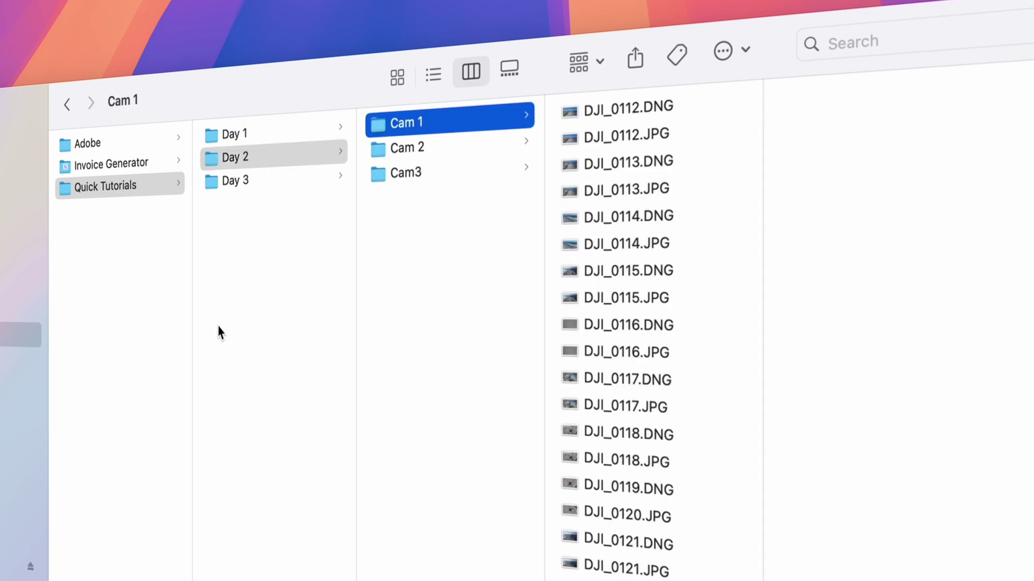
key(Down)
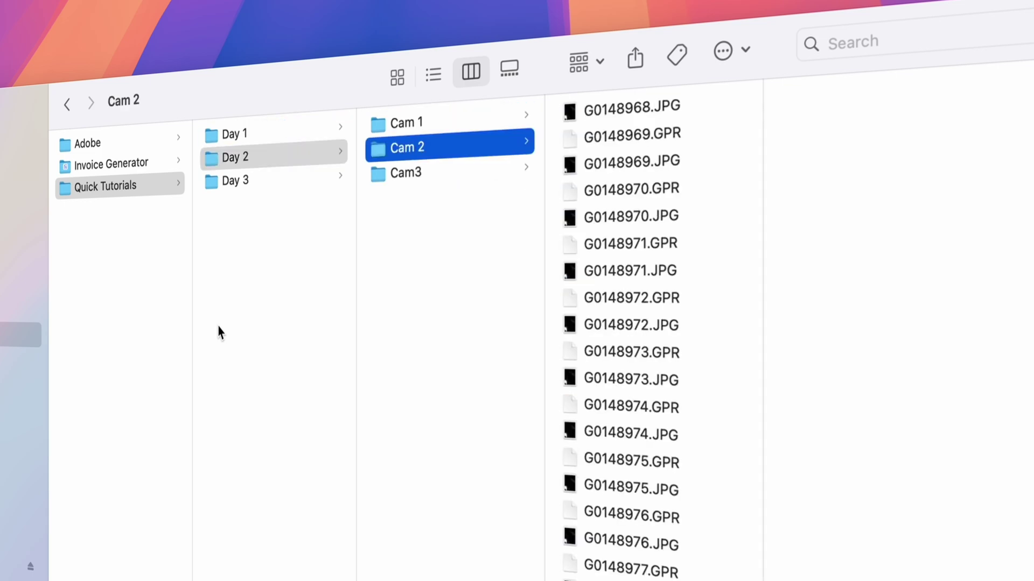
key(Down)
key(Left)
key(Down)
key(Right)
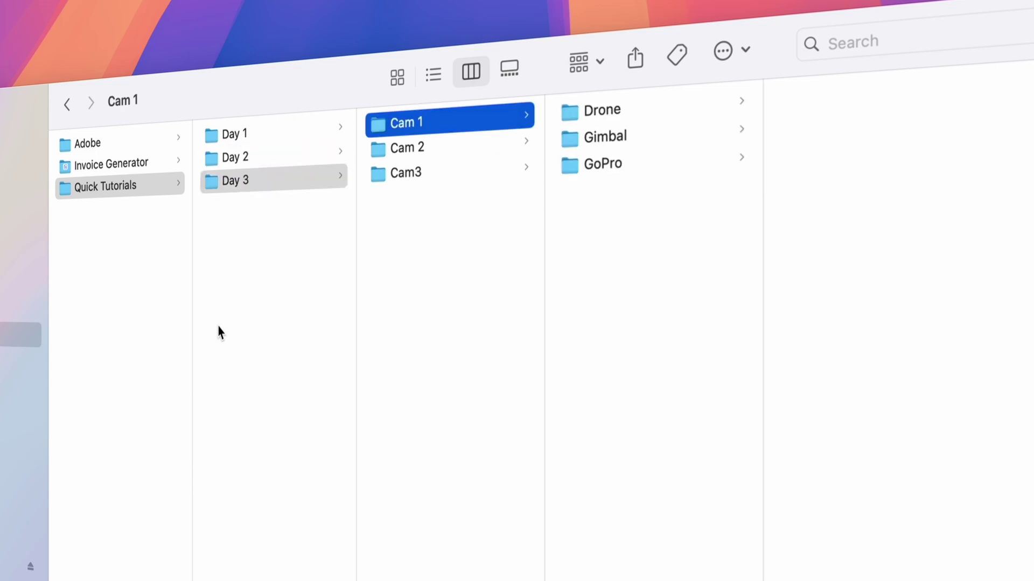
key(Right)
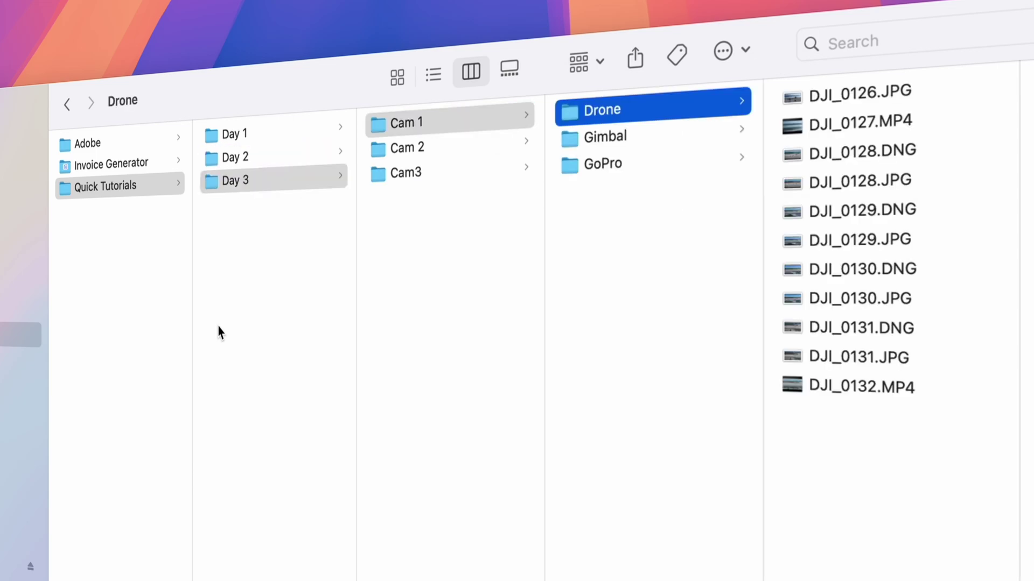
- Examine the Gimbal and GoPro subfolders of Cam 1 in Day 3
key(Down)
key(Down)
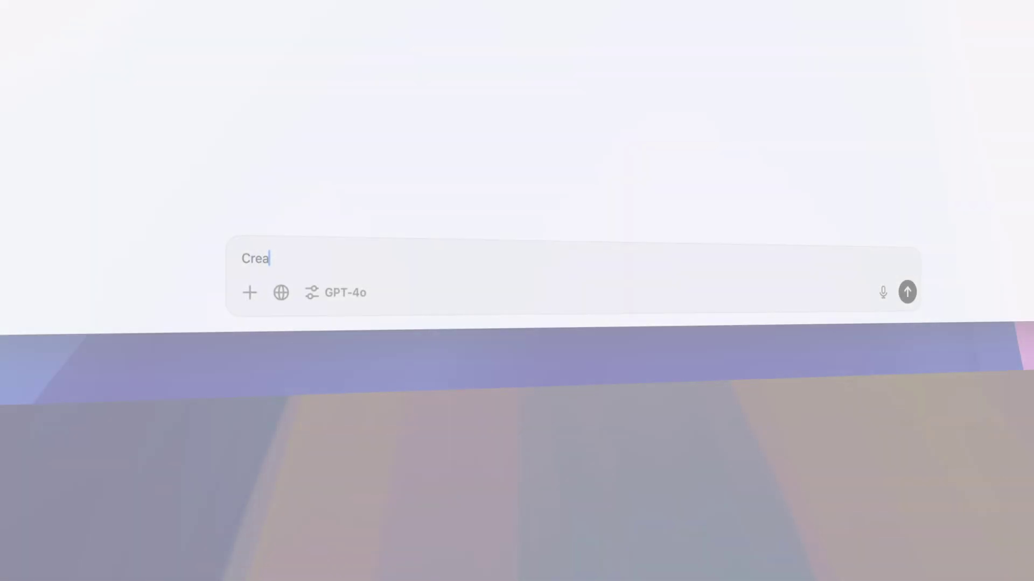
- Ask ChatGPT for a shell script that copies still images from a folder and its subfolders into an adjacent "PHOTO_" folder replicating the full structure
text(te a shell scrip that insp)
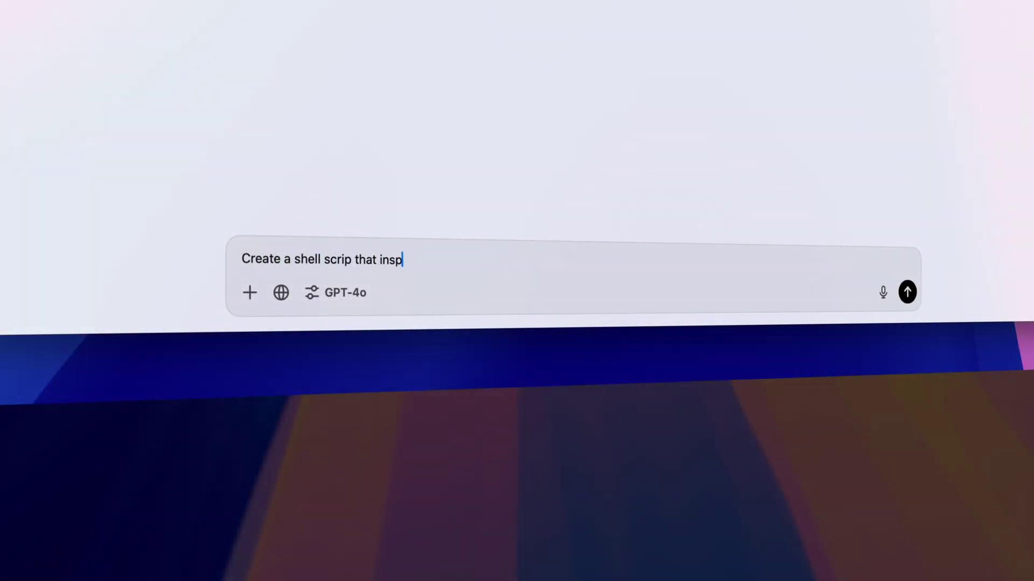
text(ects a folder and all the subfolders inside it, lo)
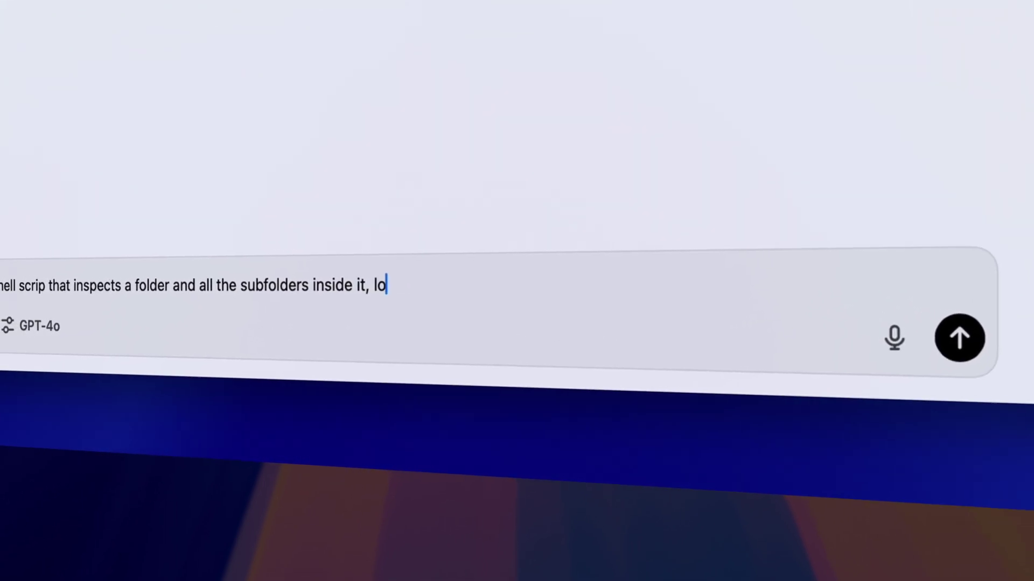
text(oks for still images and when found, )
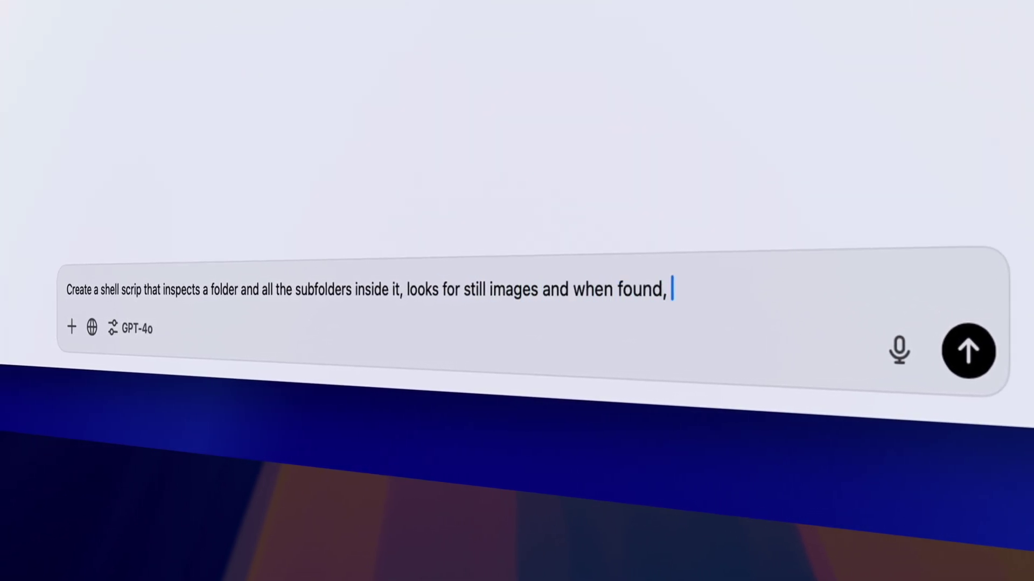
text(copies those still images to a separate )
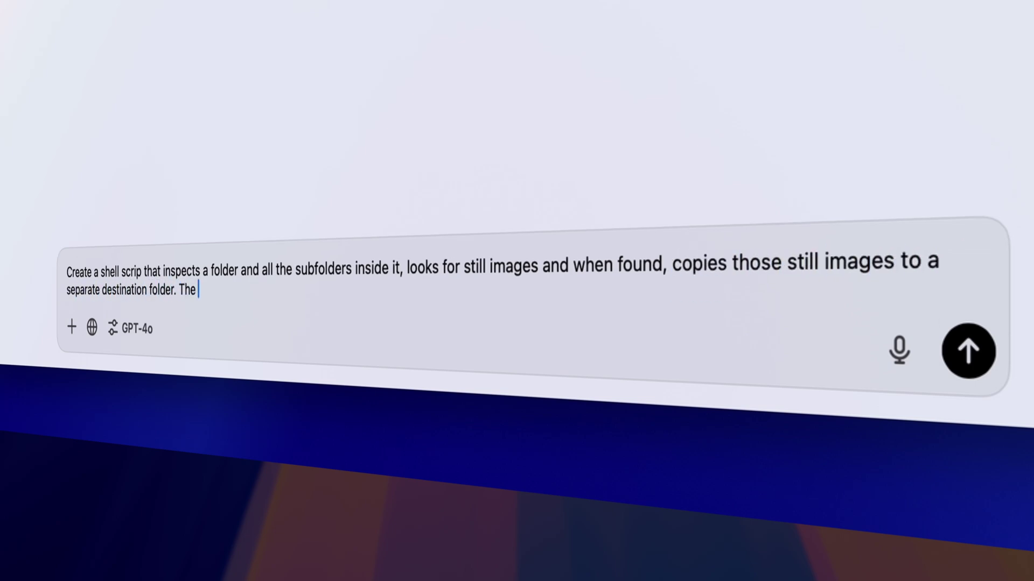
text(destination folder. The destination folder will be created next to)
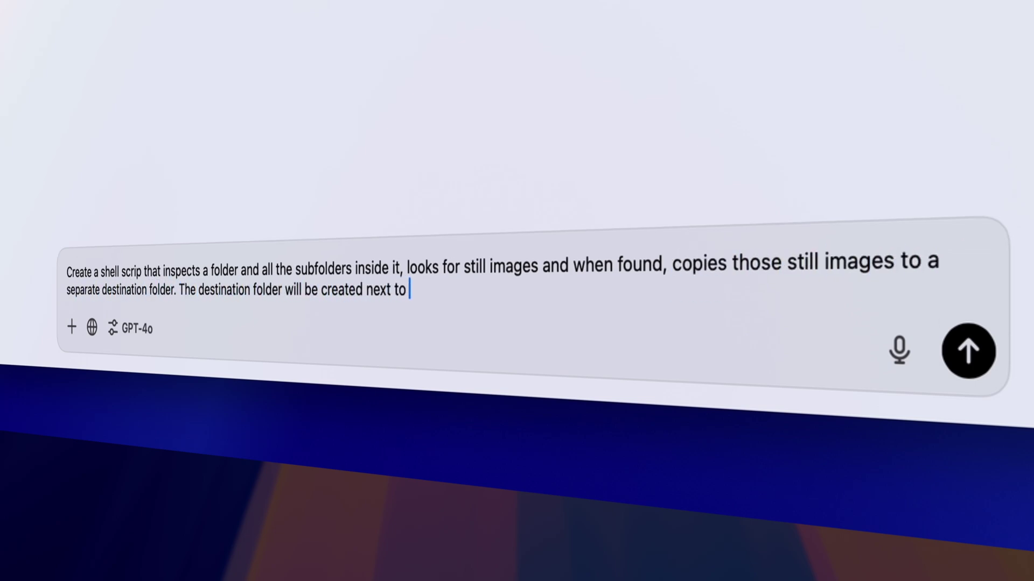
text( the original folder with "PHOTO_)
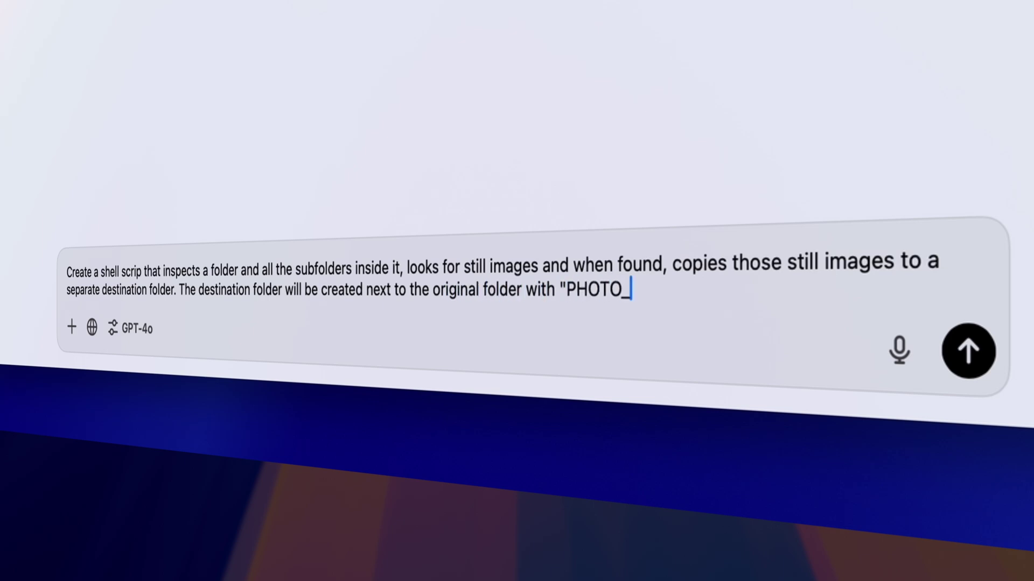
text(" in the beginning of the folder name, and it wi)
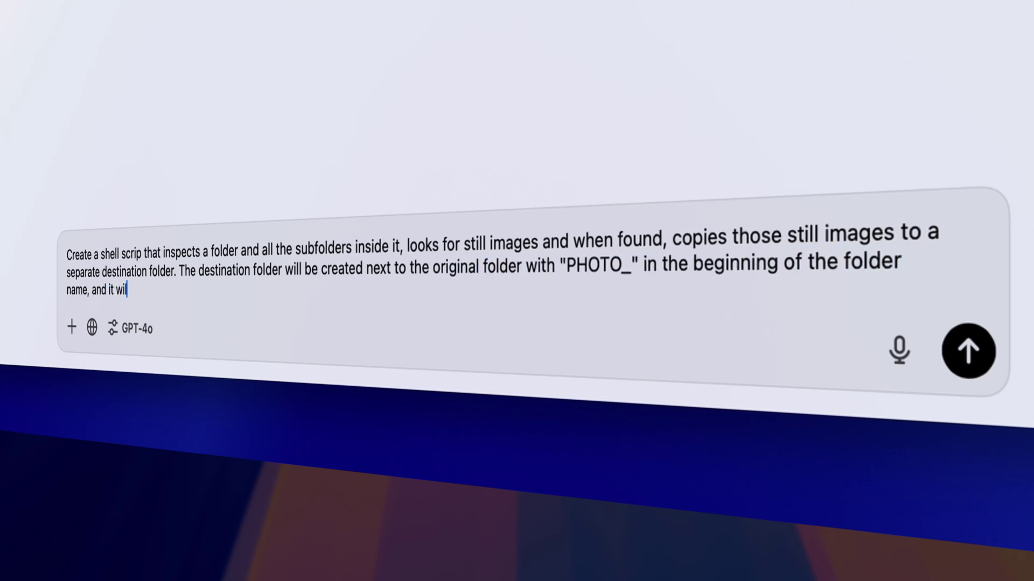
text(ll replicate the full folder str)
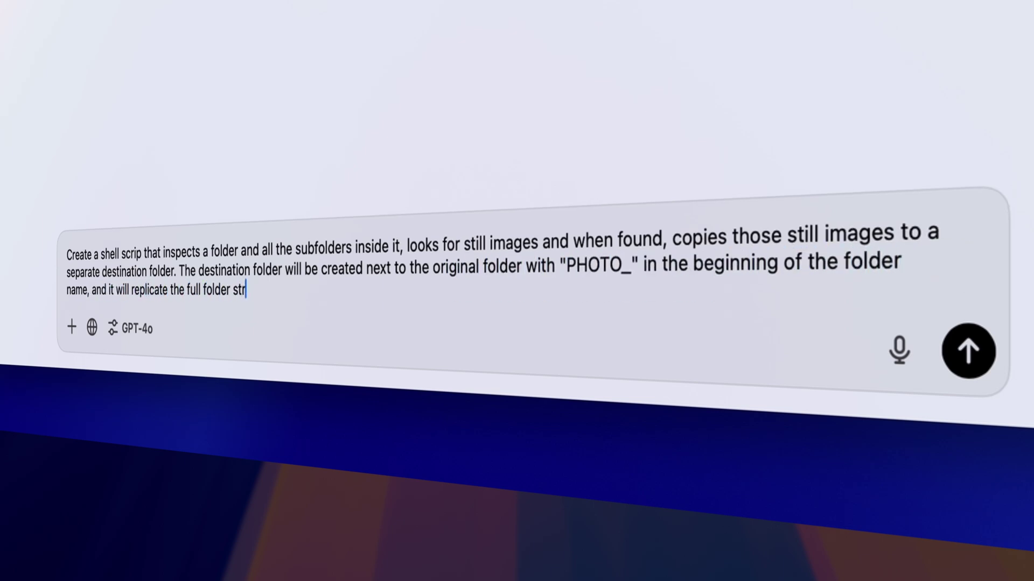
text(ucture including all subfolders.)
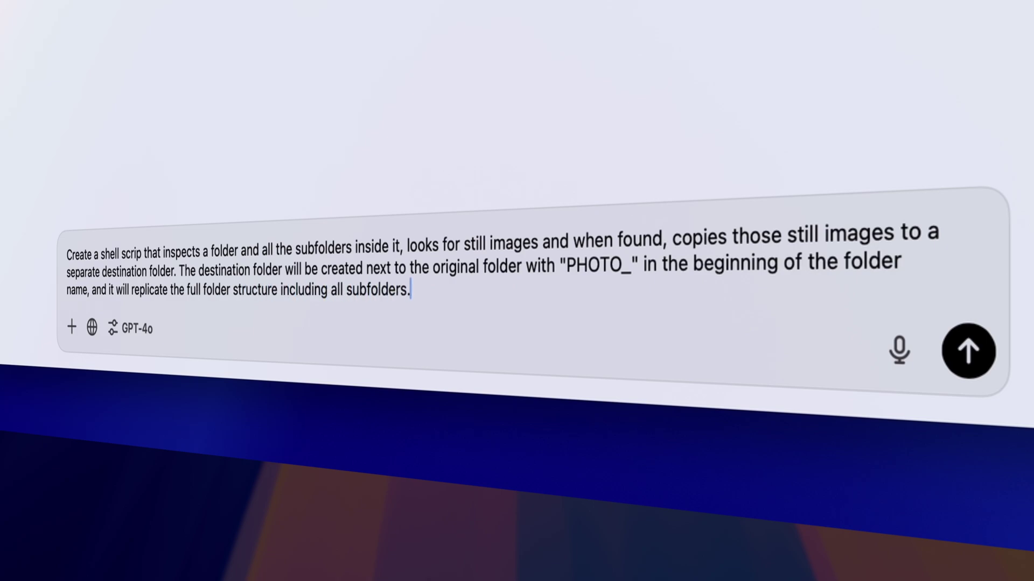
key(Return)
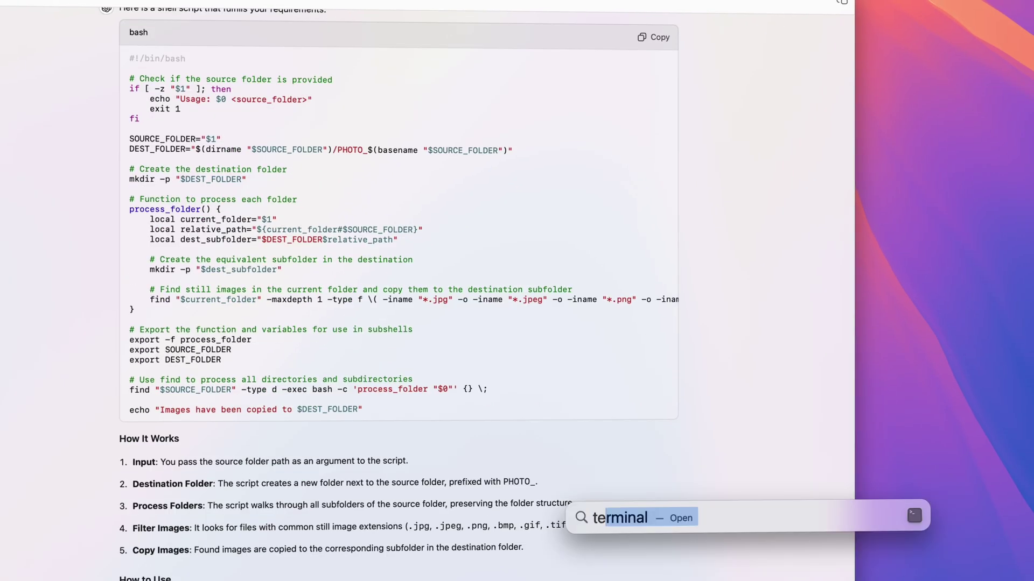
- Save the copied script as a plain text file named Photoscript_v1 in Documents, using a new TextEdit document
key(Return)
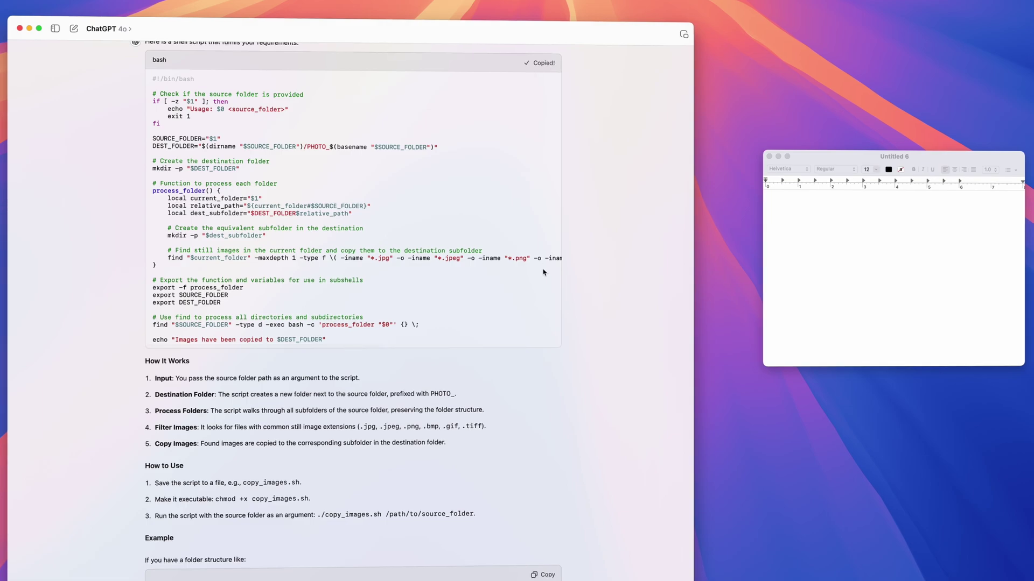
key(super+v)
key(shift+super+t)
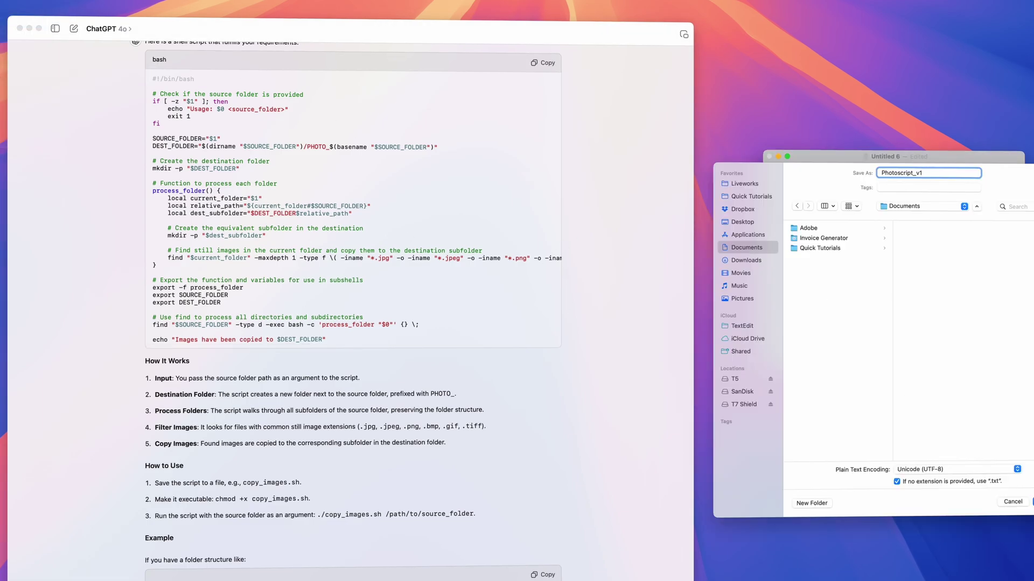
key(Return)
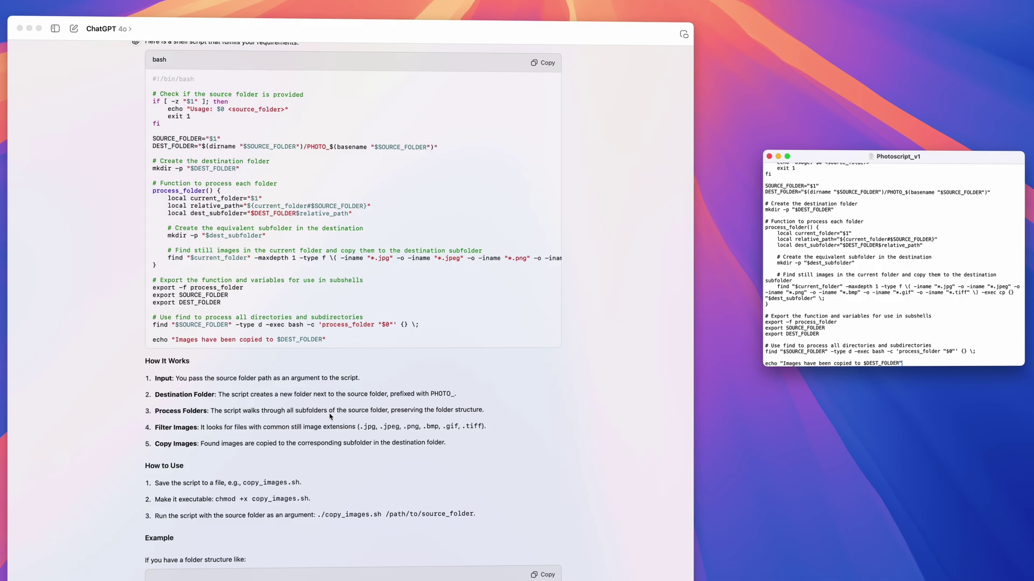
- Read ChatGPT's usage instructions for the script, then open Terminal and hide TextEdit
scroll(332, 419, down, 5)
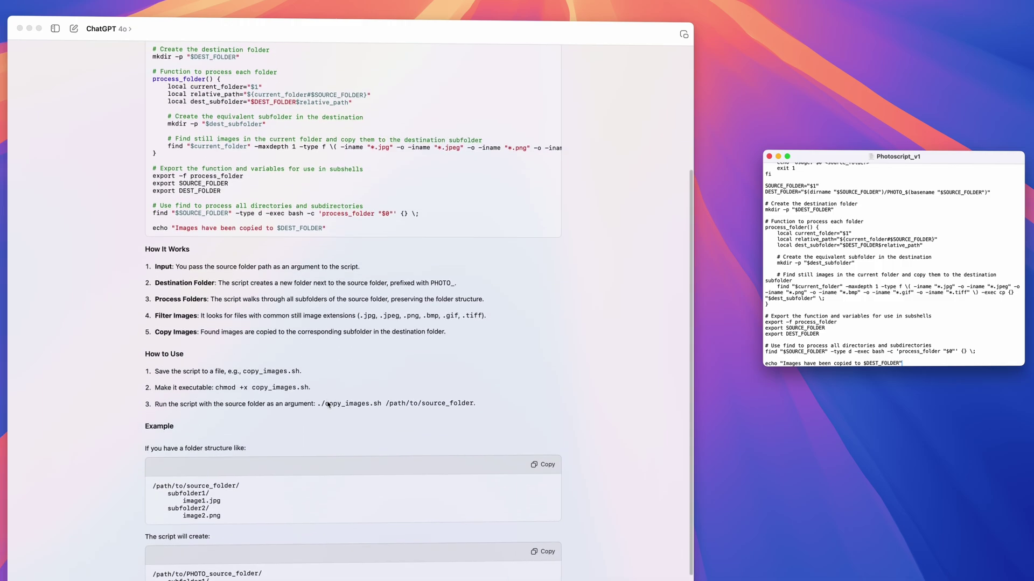
scroll(328, 405, down, 2)
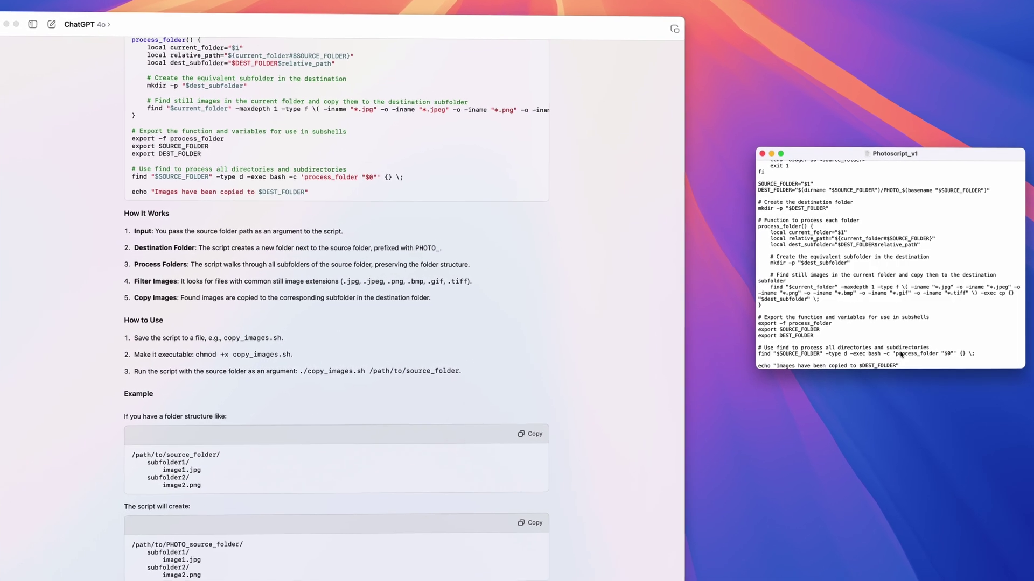
key(super+space)
text(terminal)
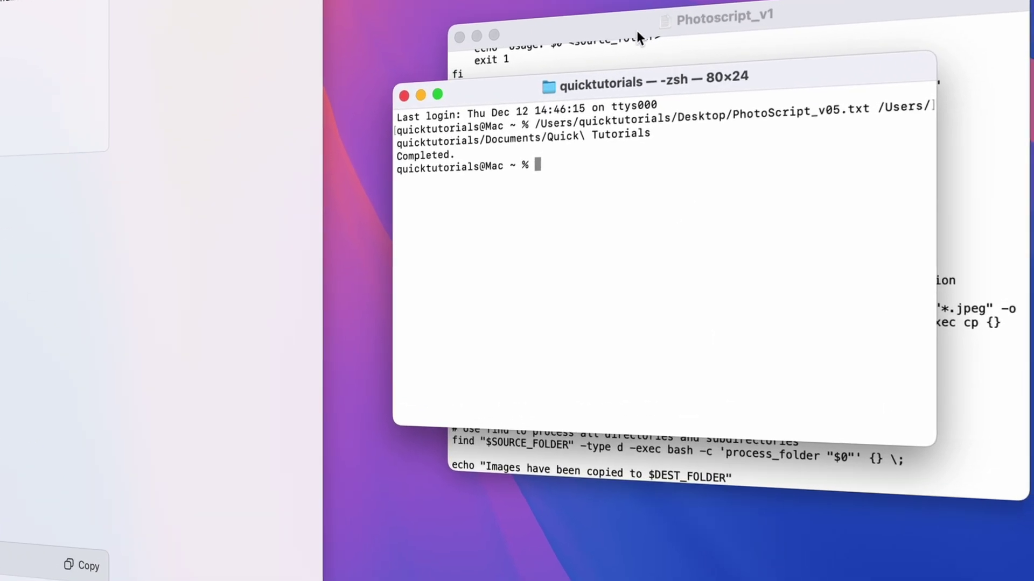
click(637, 32)
key(super+h)
- Make the Photoscript_v1 file from Documents executable in Terminal with chmod +x
text(chmod +x)
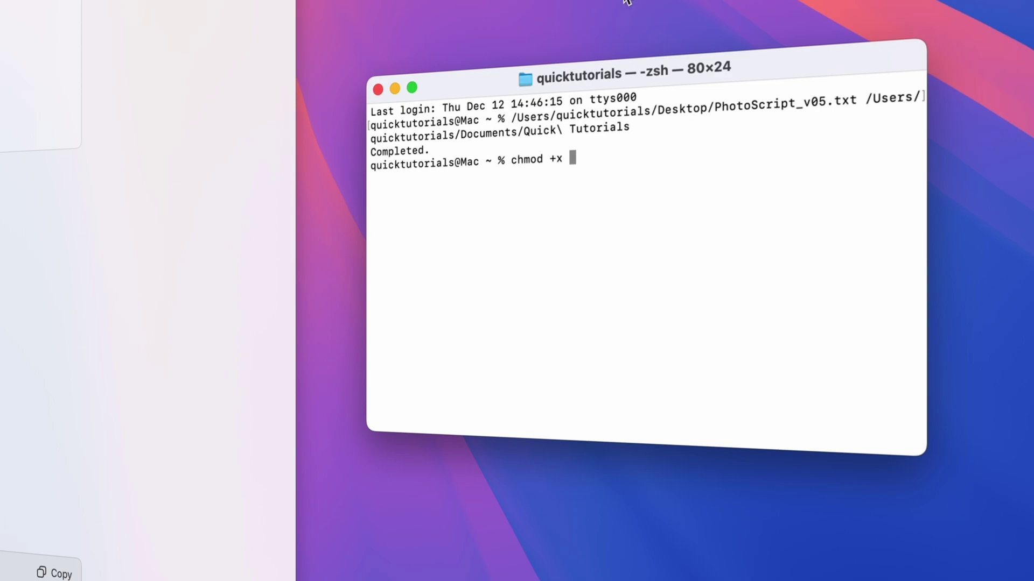
key(super+Tab)
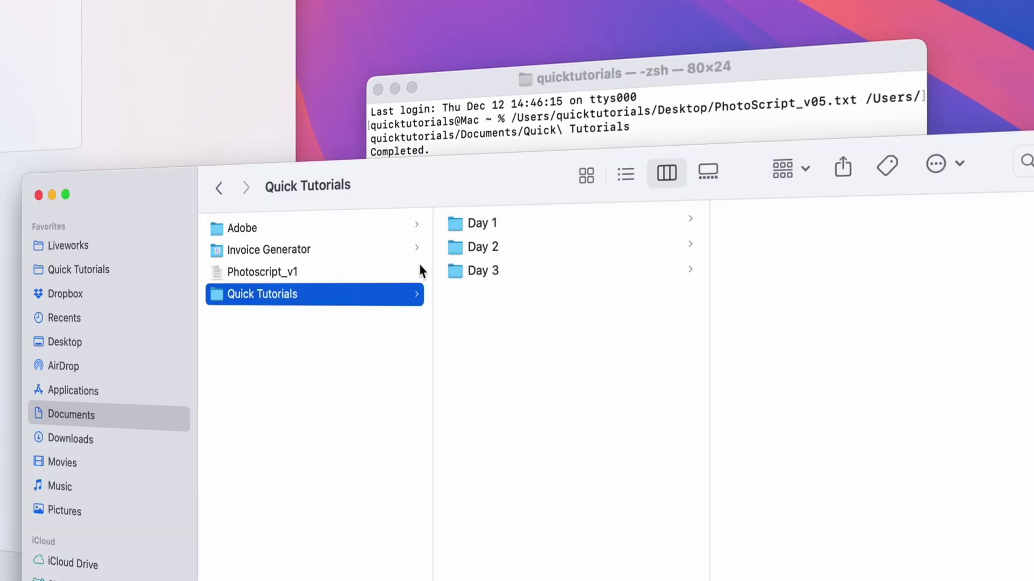
key(super+Tab)
drag(277, 273, 623, 225)
key(Return)
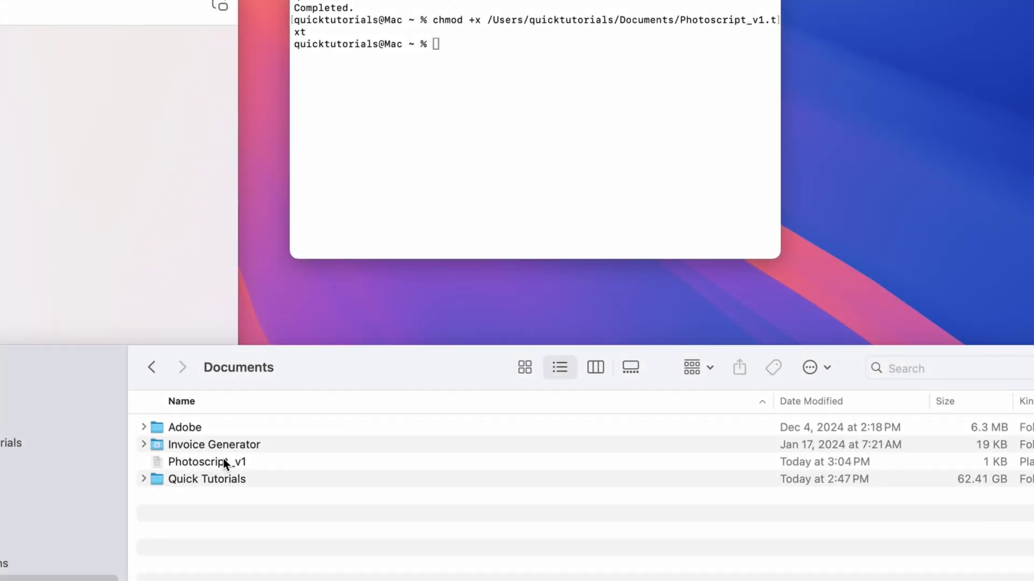
- Run the Photoscript_v1 script in Terminal with the Quick Tutorials folder in Documents as its source
drag(225, 464, 545, 157)
drag(221, 482, 495, 185)
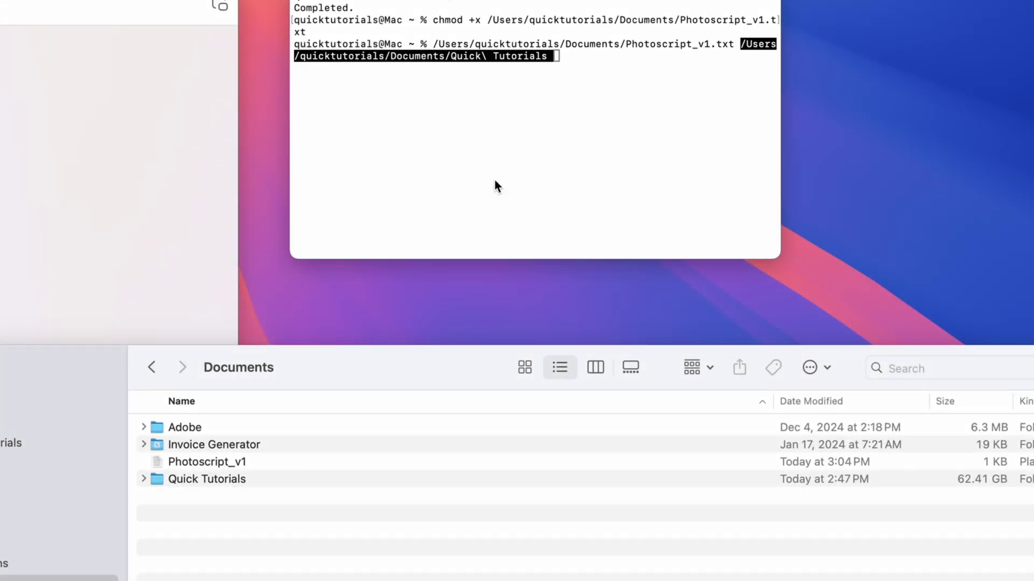
click(494, 186)
key(Return)
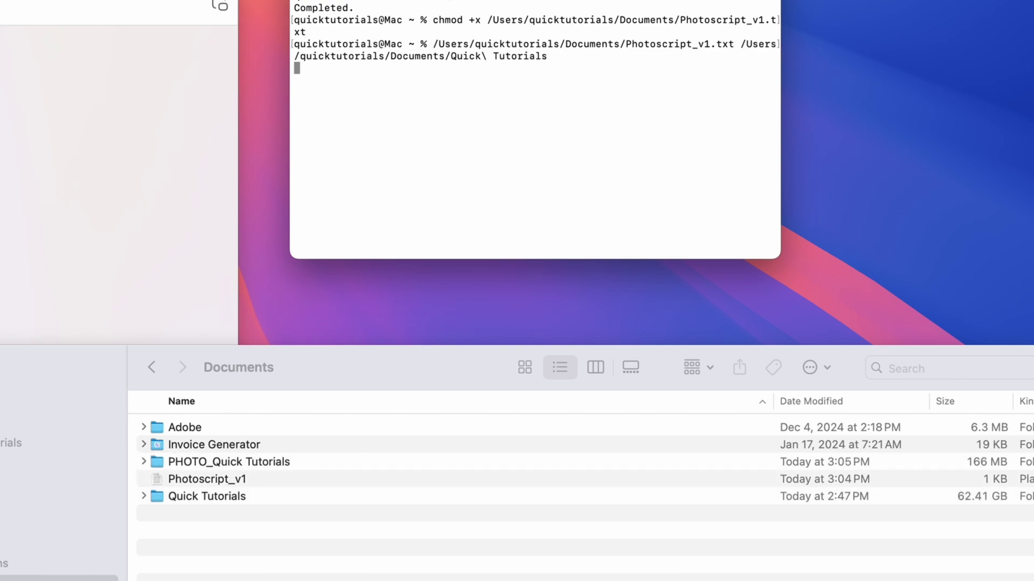
- Open PHOTO_Quick Tutorials in Finder's column view and examine the Day 1 camera folders, including the subfolders of Cam 1
click(377, 364)
click(283, 466)
key(super+3)
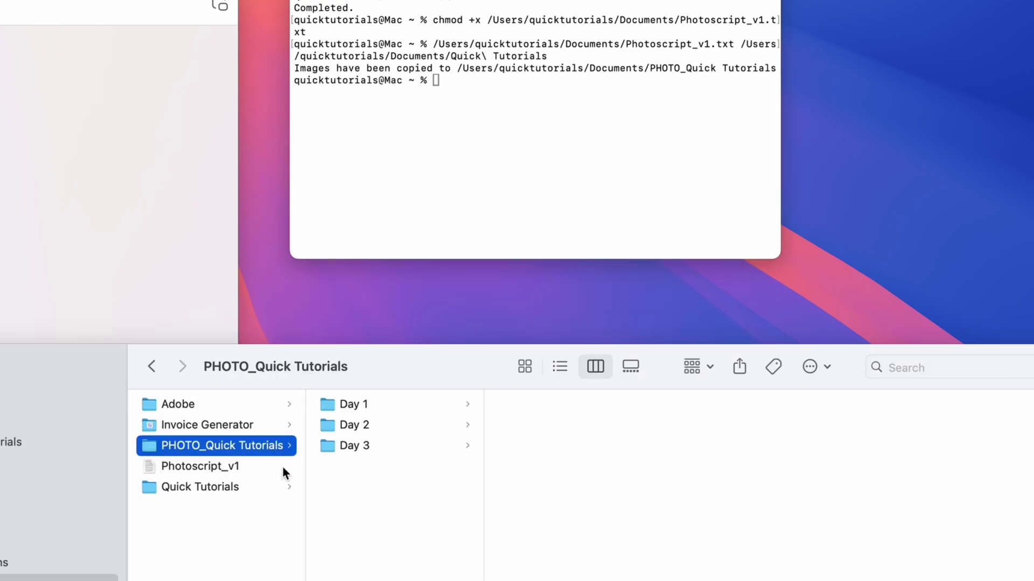
key(Right)
key(Right)
key(Right)
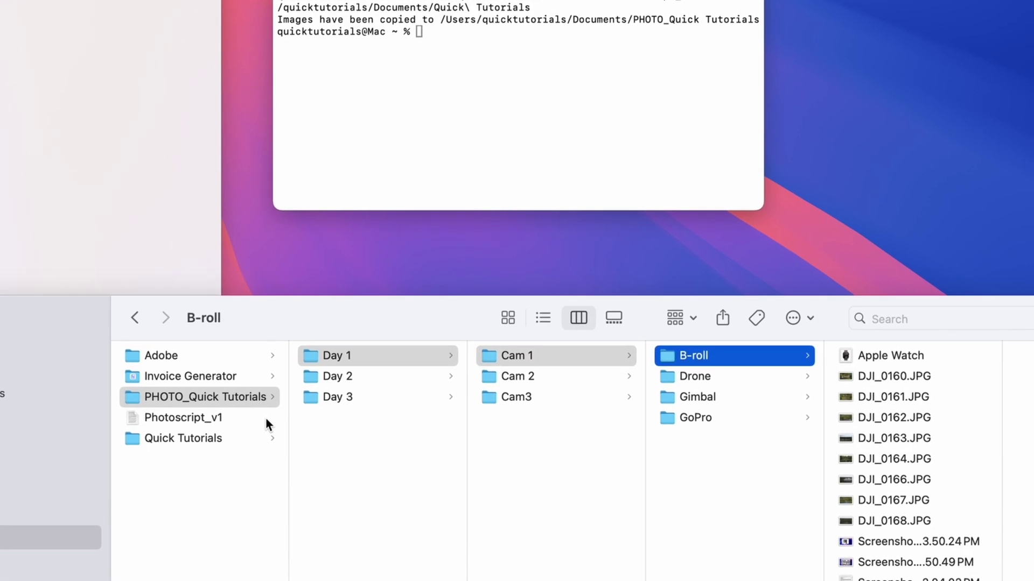
key(Down)
key(Down)
key(Down)
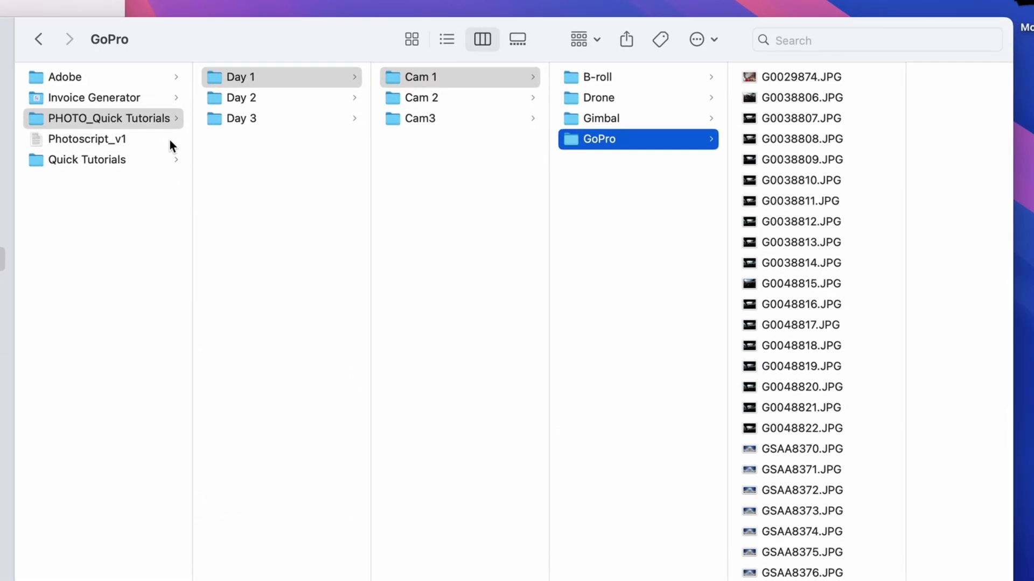
key(Left)
key(Down)
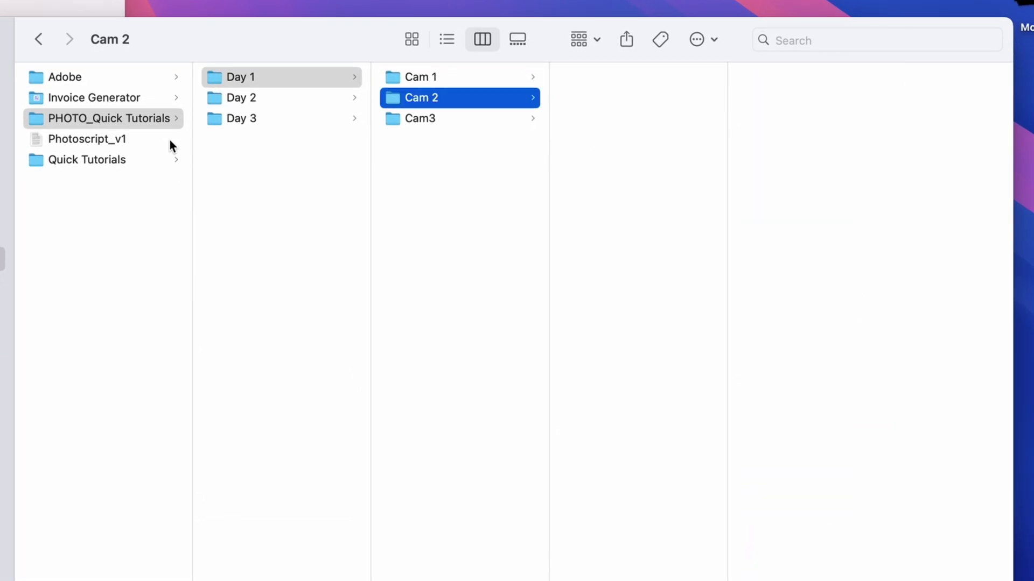
key(Down)
- Examine the camera folders in Day 2 of PHOTO_Quick Tutorials
key(Left)
key(Down)
key(Right)
key(Down)
key(Down)
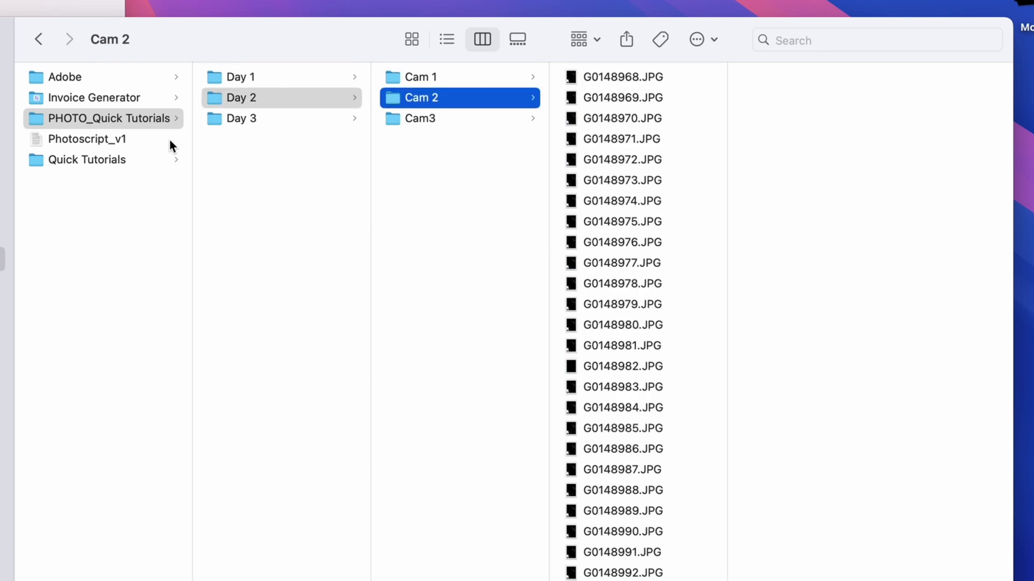
- Examine the camera folders in Day 3 of PHOTO_Quick Tutorials, including the subfolders of Cam 1
key(Left)
key(Down)
key(Right)
key(Right)
key(Down)
key(Down)
key(Left)
key(Down)
key(Down)
key(Left)
key(Left)
- Examine the Cam 1 subfolders in Day 1 of the original Quick Tutorials folder for comparison
key(Down)
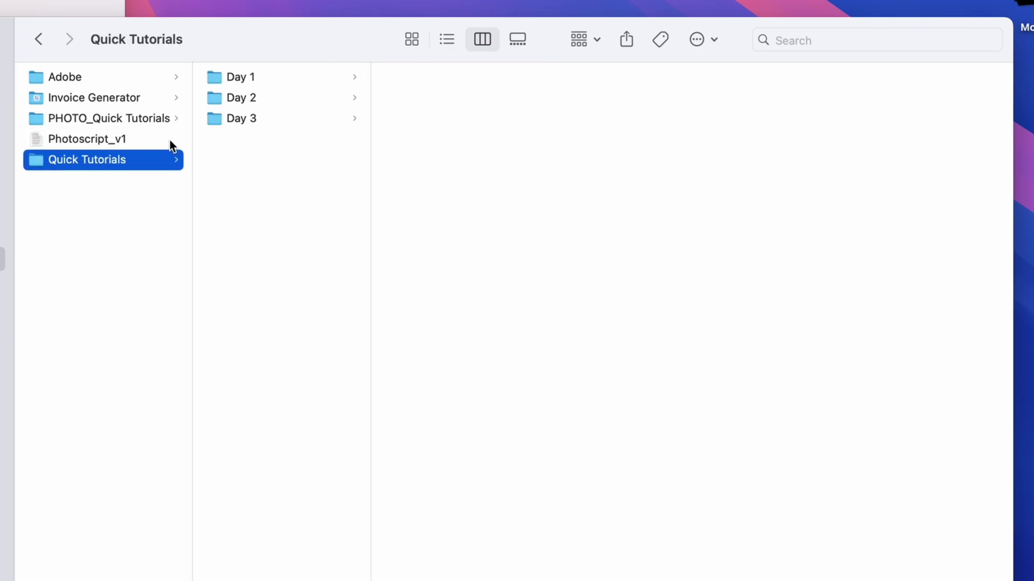
key(Right)
key(Right)
key(Right)
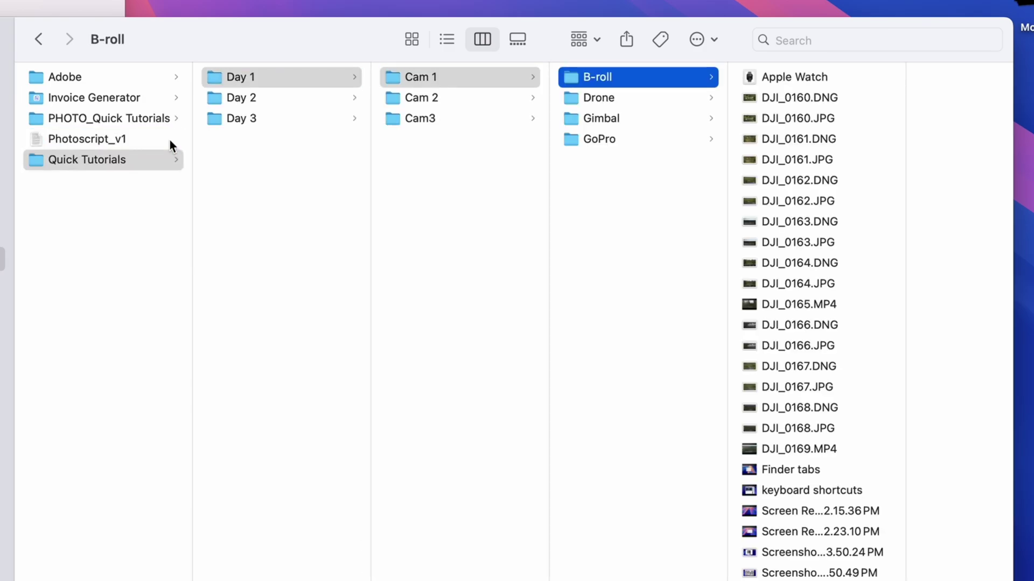
key(Down)
key(Down)
key(Down)
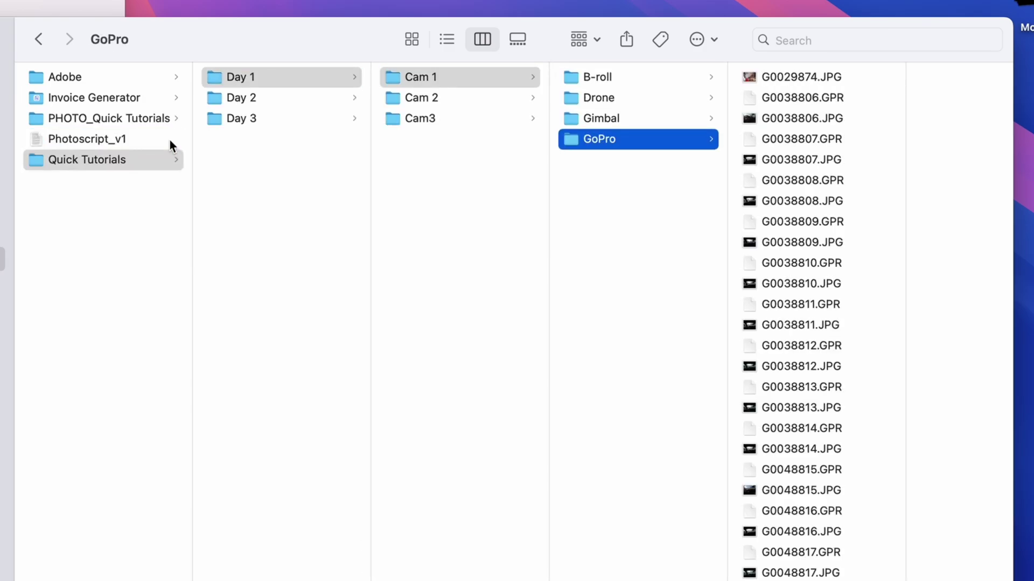
- Examine Cam 2 and Cam3 in Day 1 of the original Quick Tutorials folder, and the camera folders in Day 2
key(Left)
key(Down)
key(Right)
key(Left)
key(Down)
key(Left)
key(Down)
key(Right)
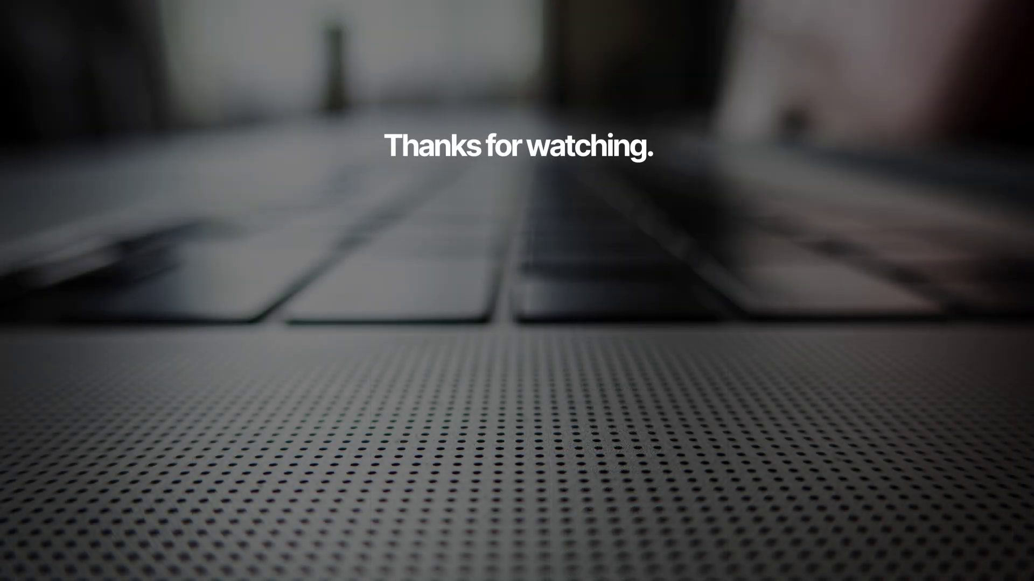